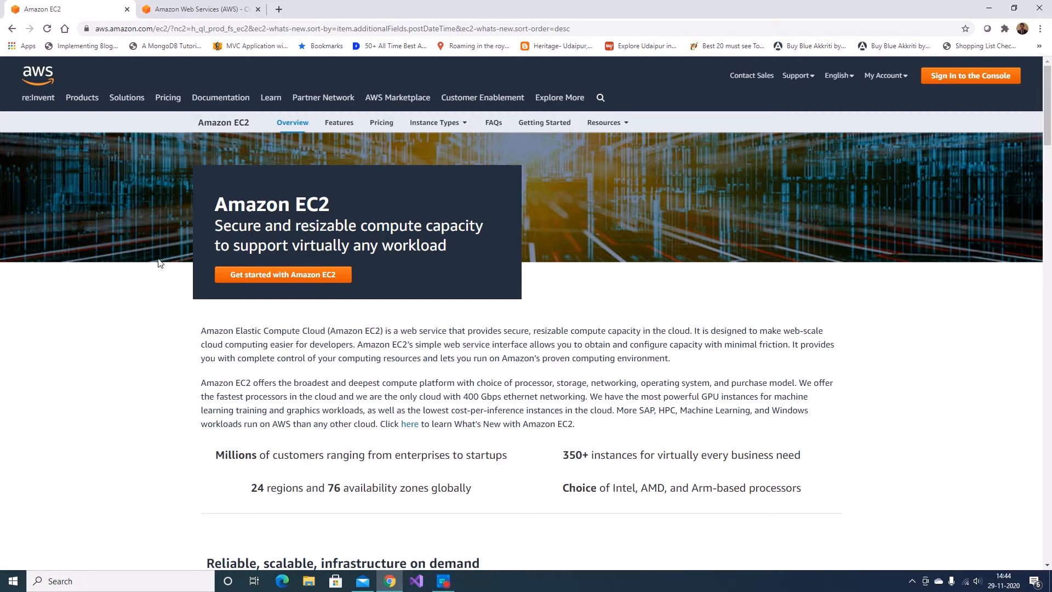
# - Sign in to the AWS Management Console as an IAM user with the IAM user name and account password
pyautogui.click(198, 8)
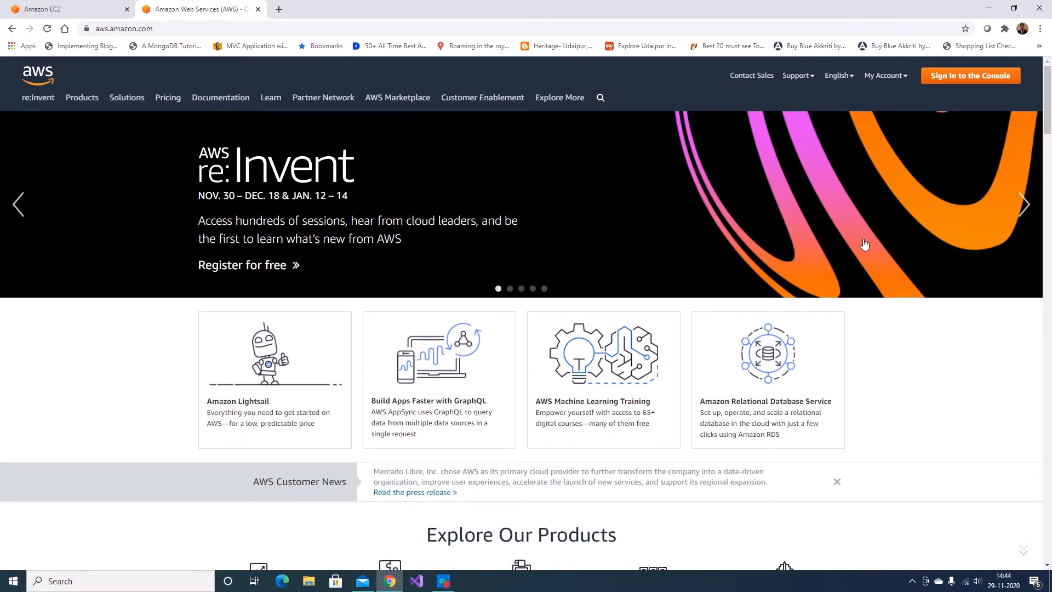
pyautogui.click(939, 78)
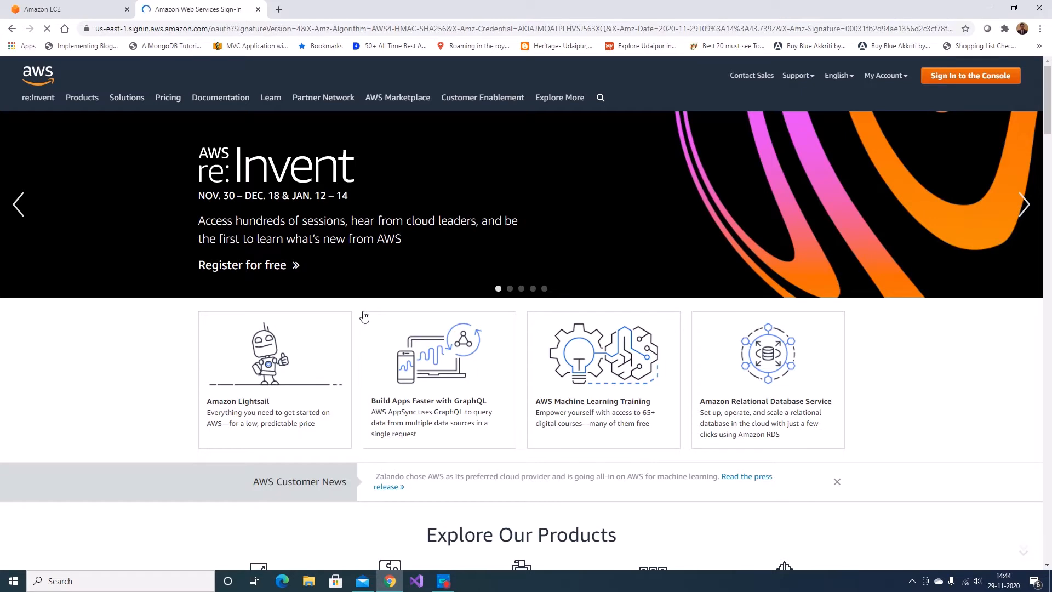
pyautogui.write('madhur')
pyautogui.press('Down')
pyautogui.press('Tab')
pyautogui.write('•')
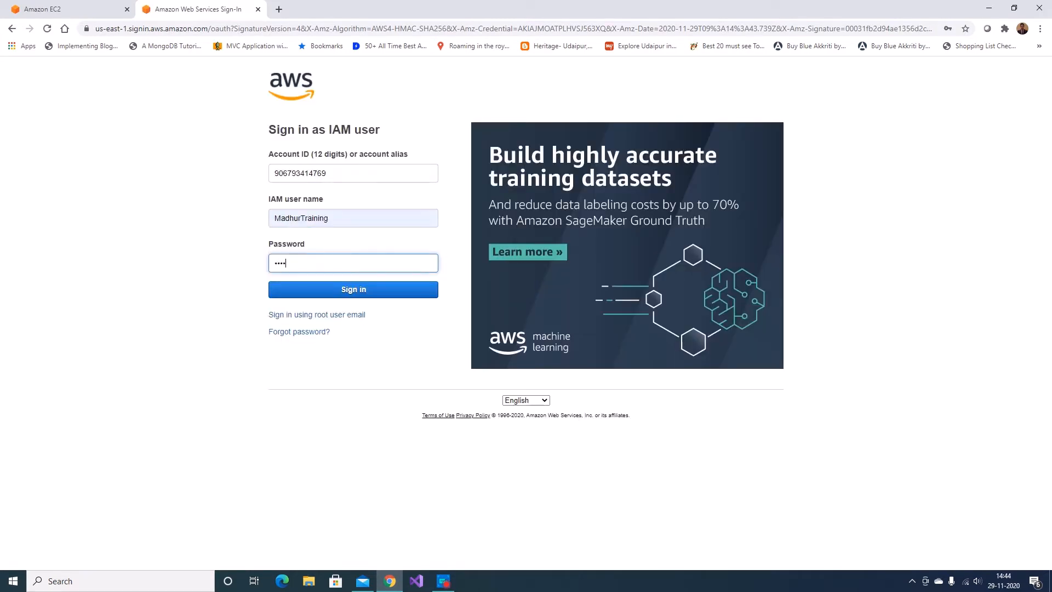
pyautogui.press('Return')
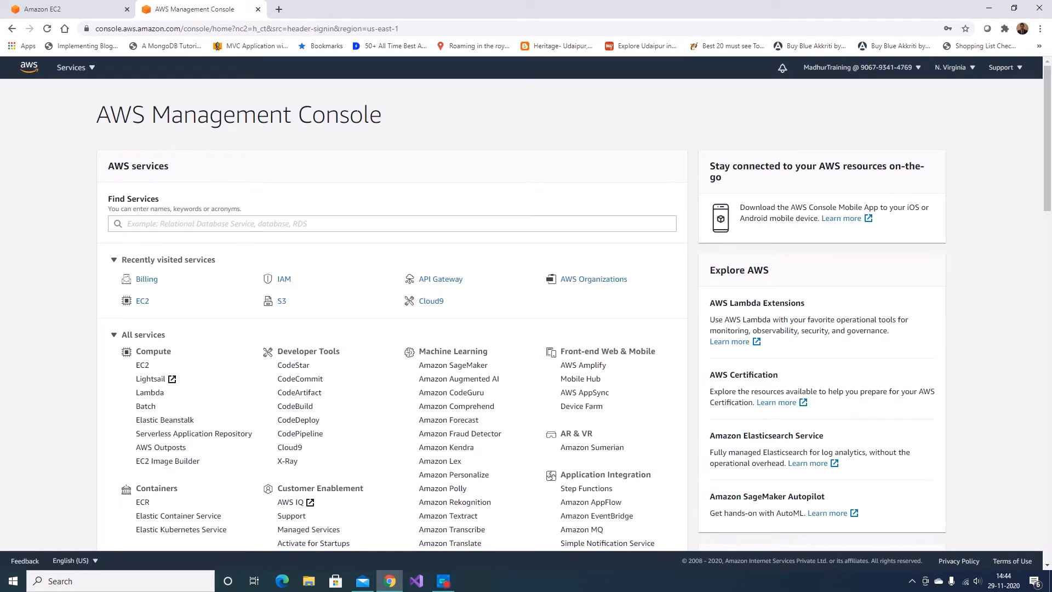
# - Search the AWS services for EC2 and open its dashboard
pyautogui.scroll(-2, 75, 202)
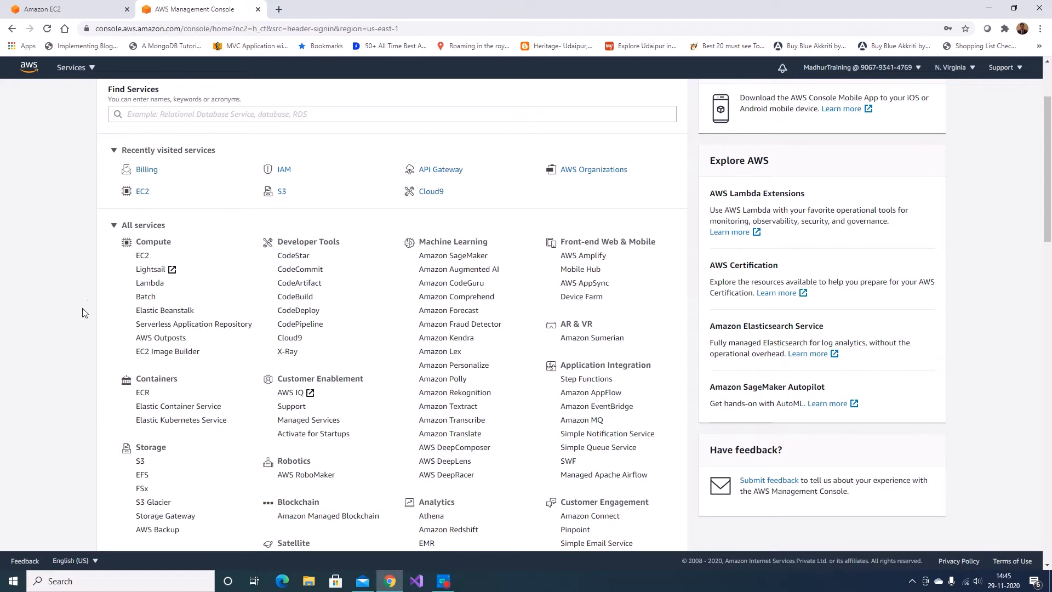
pyautogui.scroll(3, 82, 308)
pyautogui.click(169, 224)
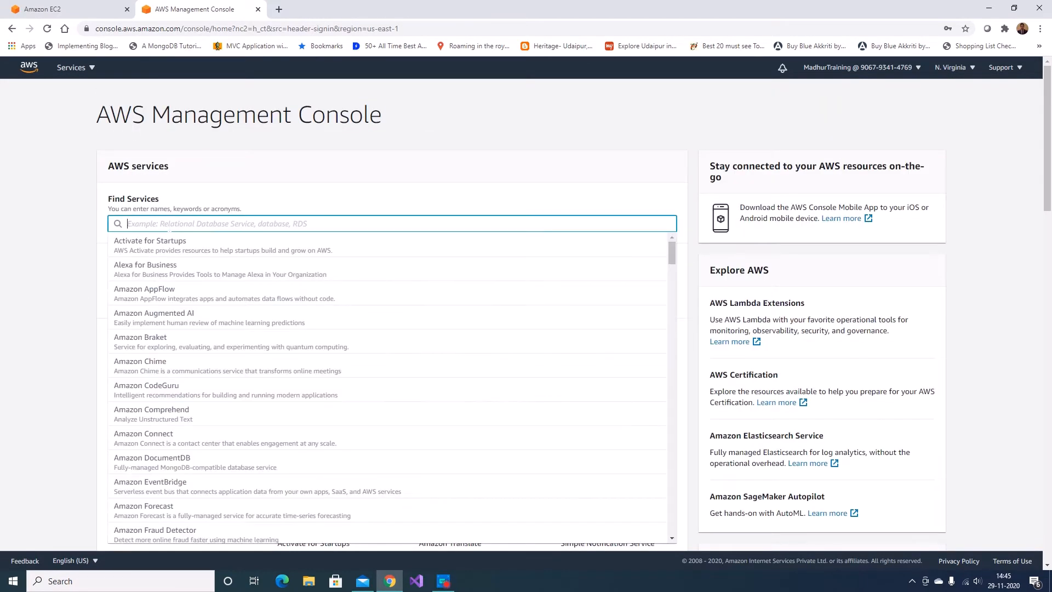
pyautogui.write('EC2')
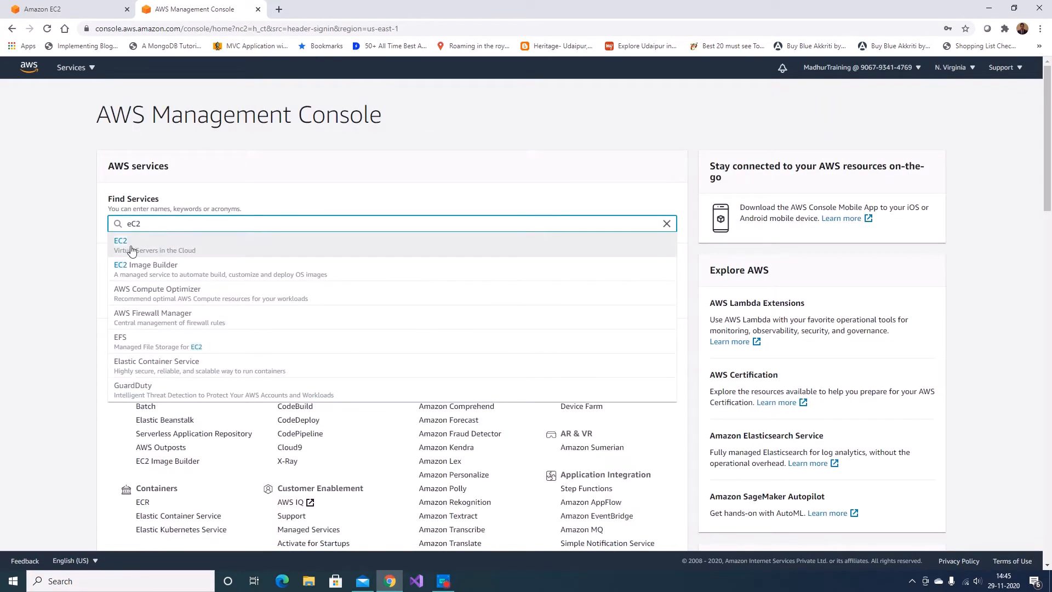
pyautogui.click(132, 250)
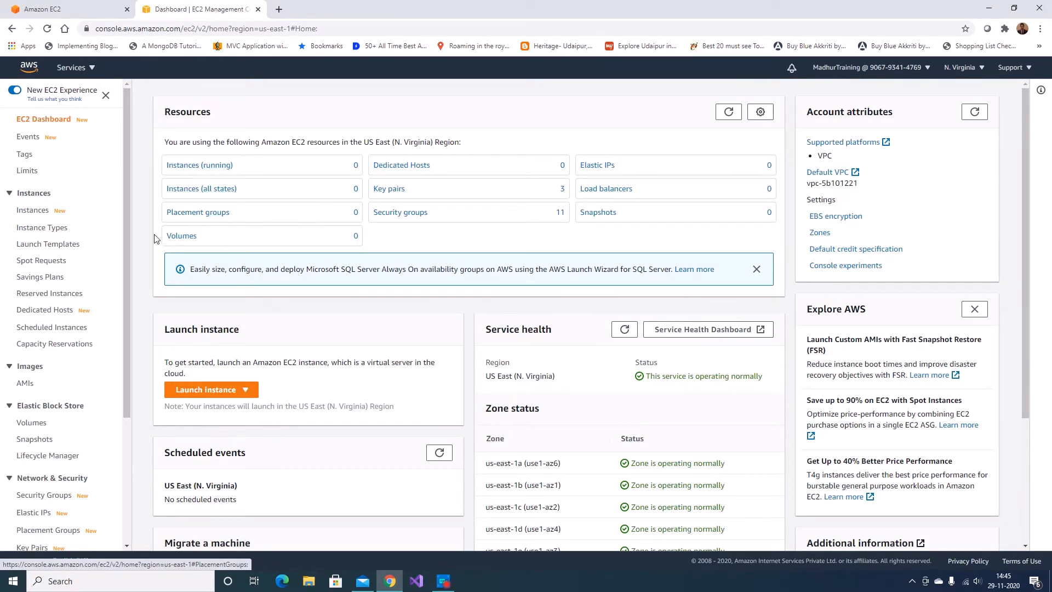
# - Start launching a new EC2 instance and choose the 64-bit (x86) Amazon Linux 2 AMI (HVM), SSD Volume Type
pyautogui.click(195, 392)
pyautogui.click(197, 409)
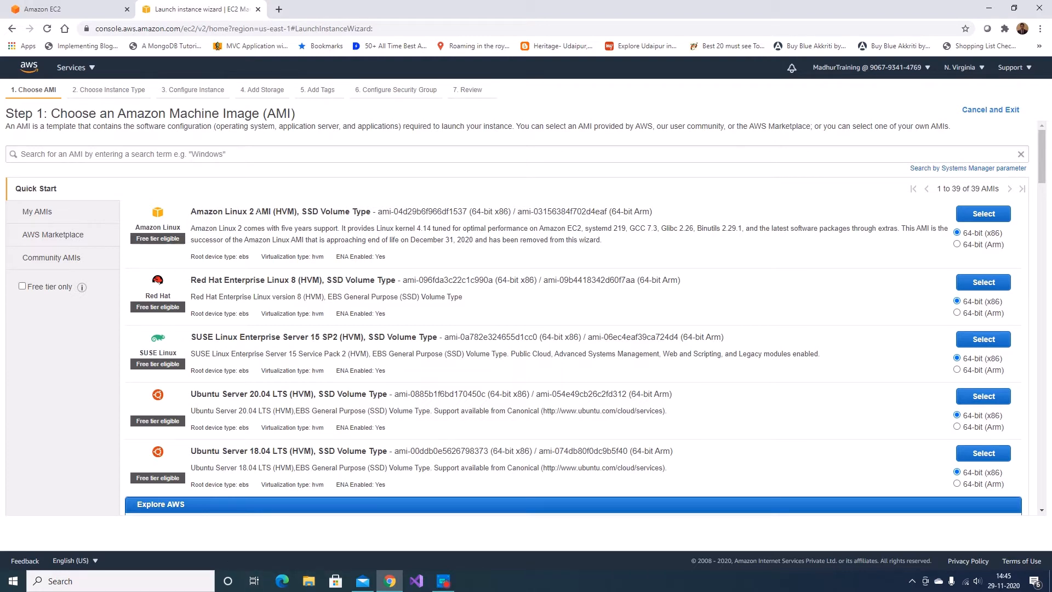
pyautogui.scroll(-1, 258, 210)
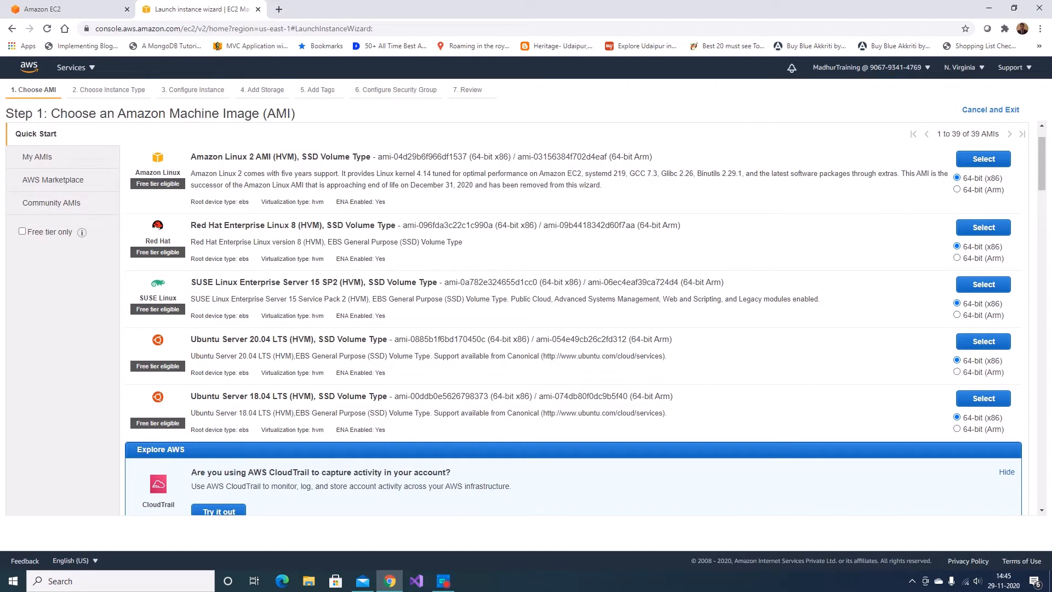
pyautogui.scroll(-4, 280, 337)
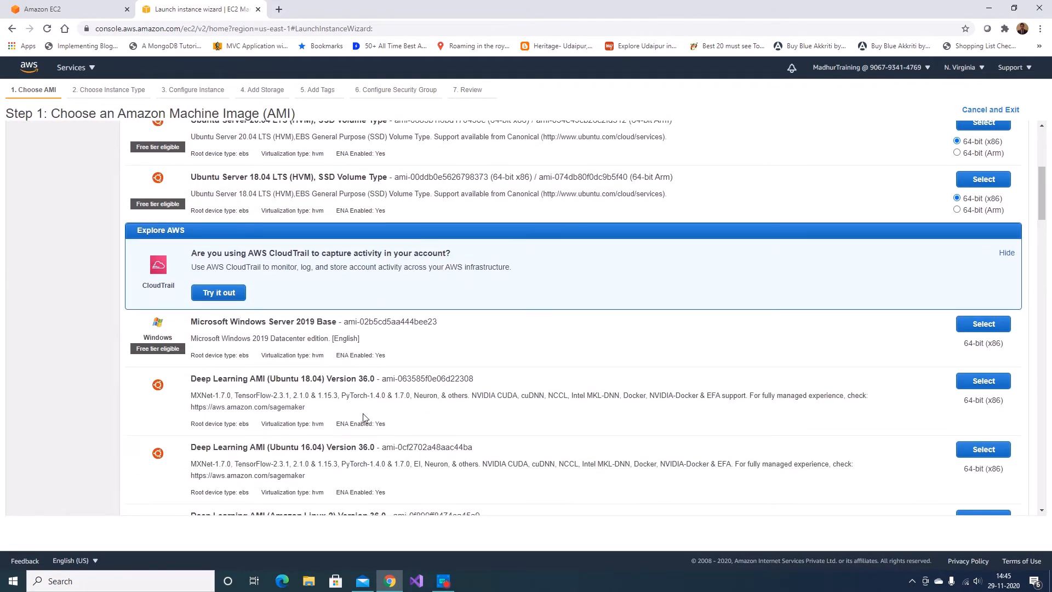
pyautogui.scroll(5, 363, 414)
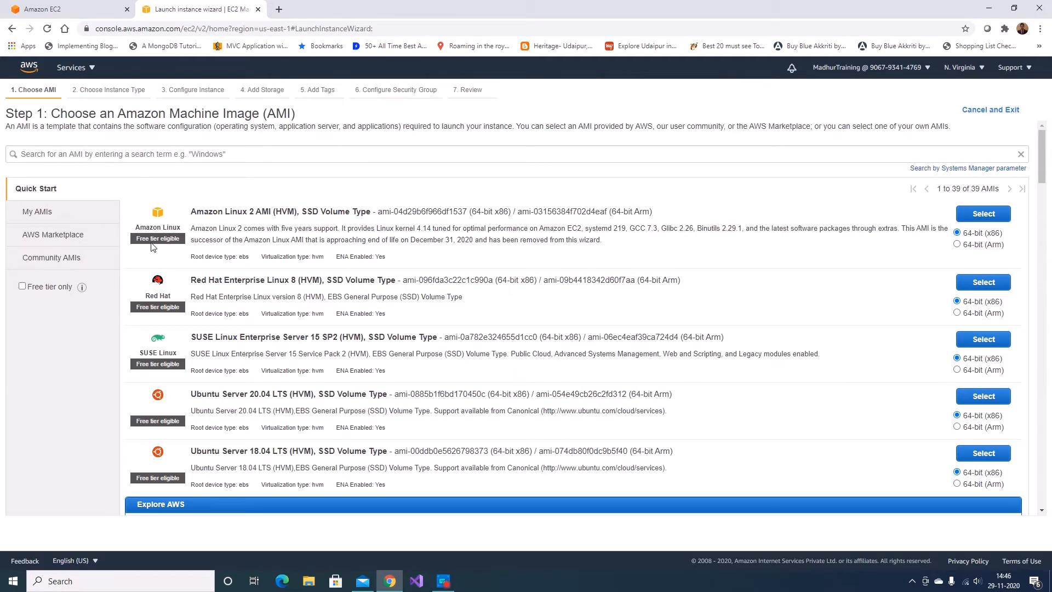
pyautogui.click(984, 216)
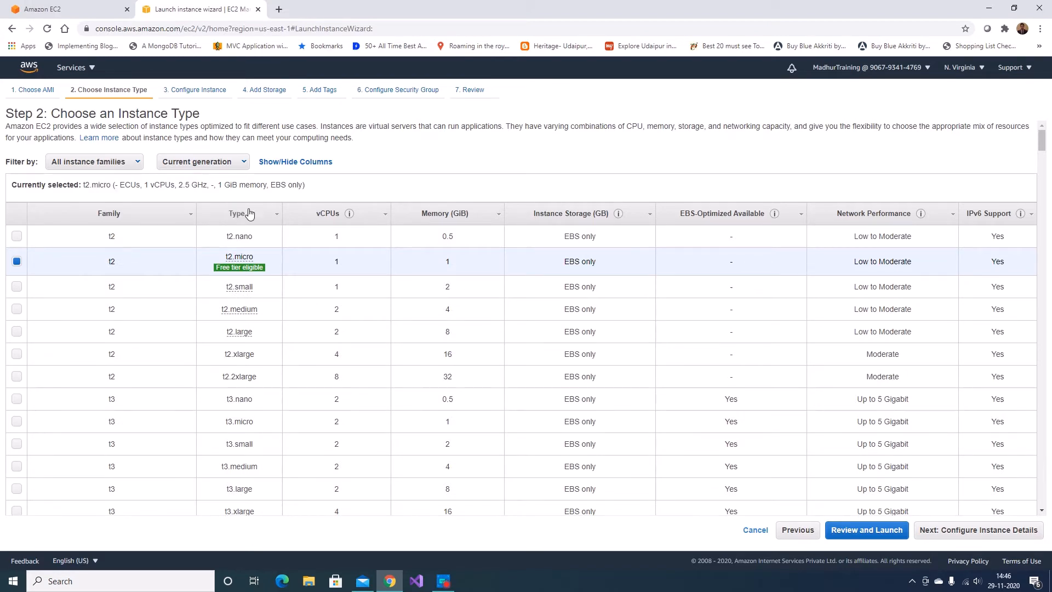
# - Review the instance types, keep the free-tier t2.micro selected and continue to the instance details
pyautogui.moveTo(230, 258)
pyautogui.scroll(-15, 455, 305)
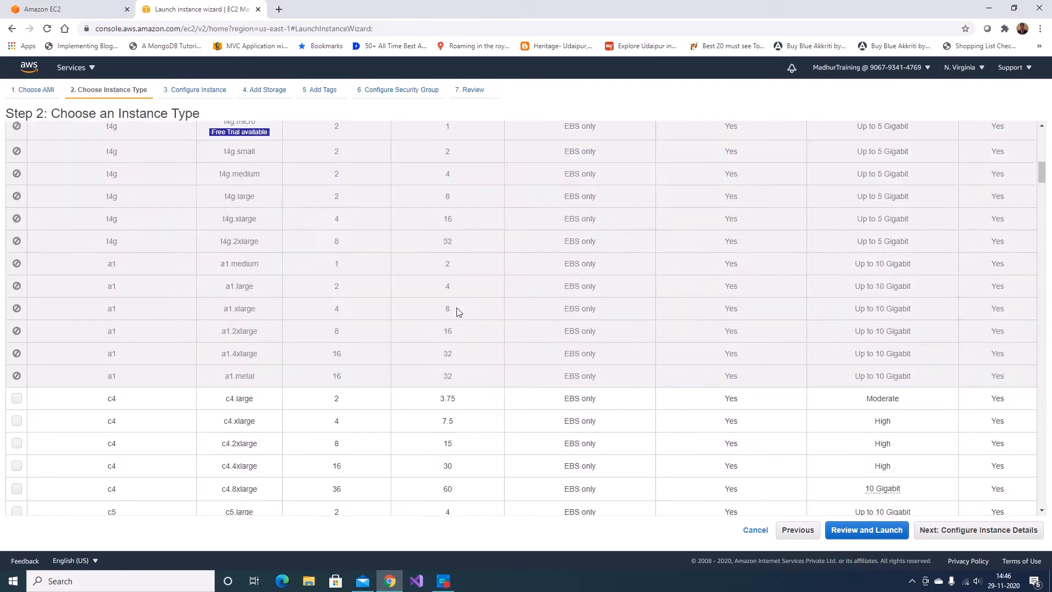
pyautogui.scroll(-1, 452, 318)
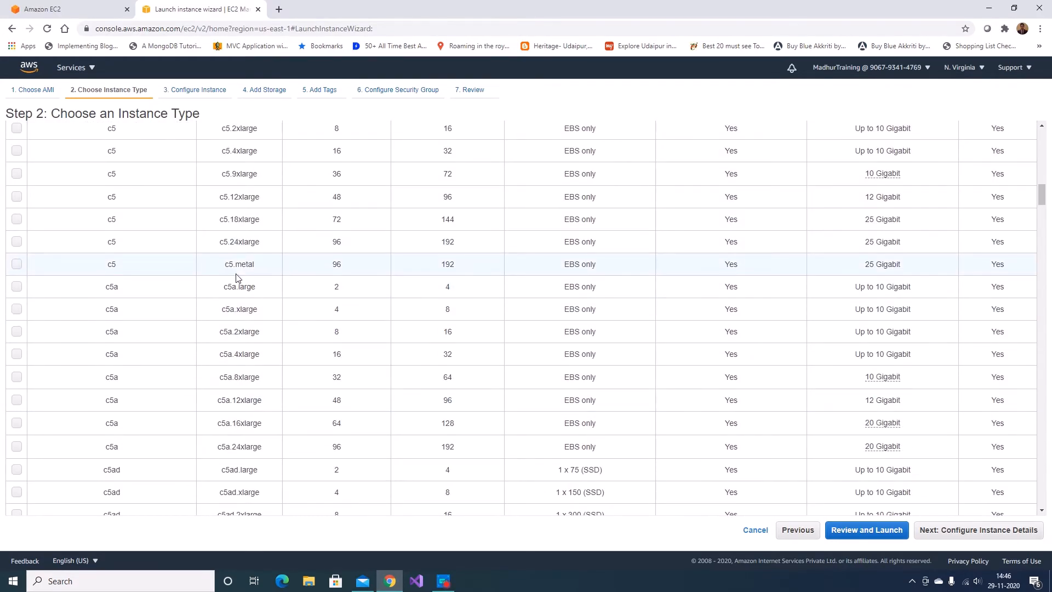
pyautogui.scroll(-4, 241, 307)
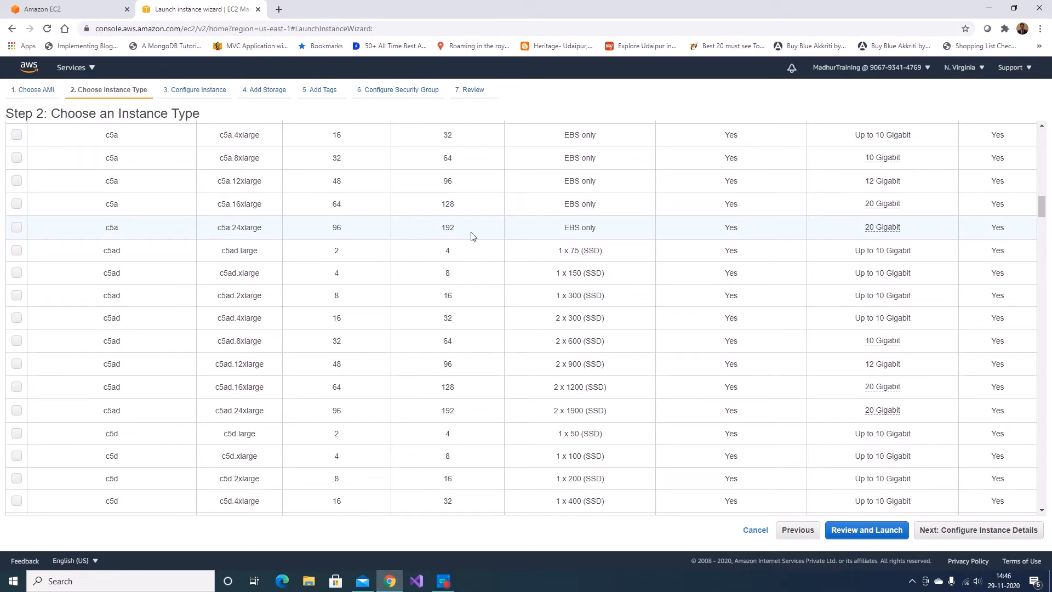
pyautogui.scroll(20, 463, 321)
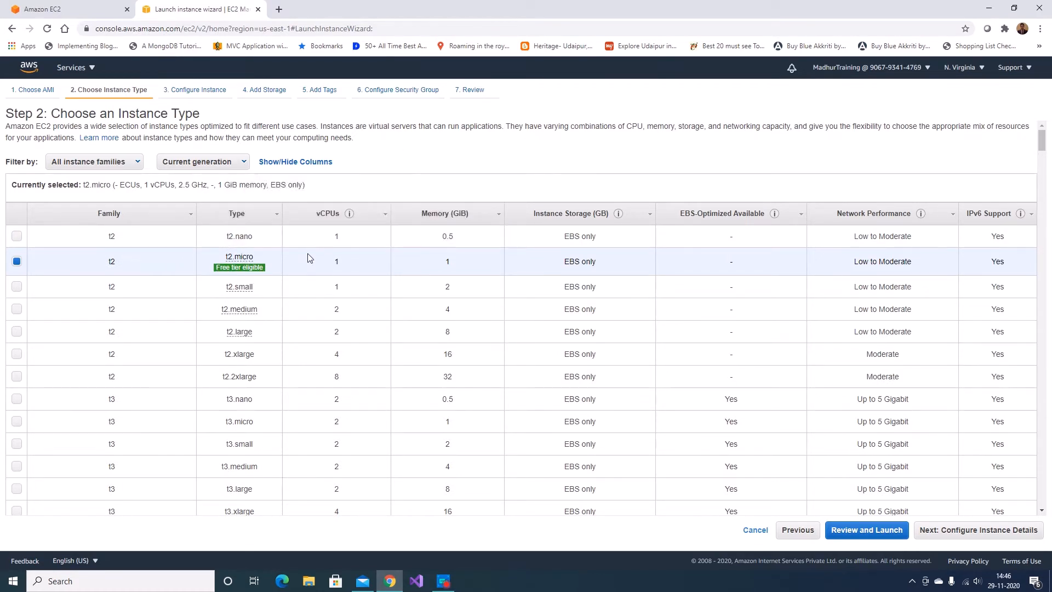
pyautogui.click(979, 530)
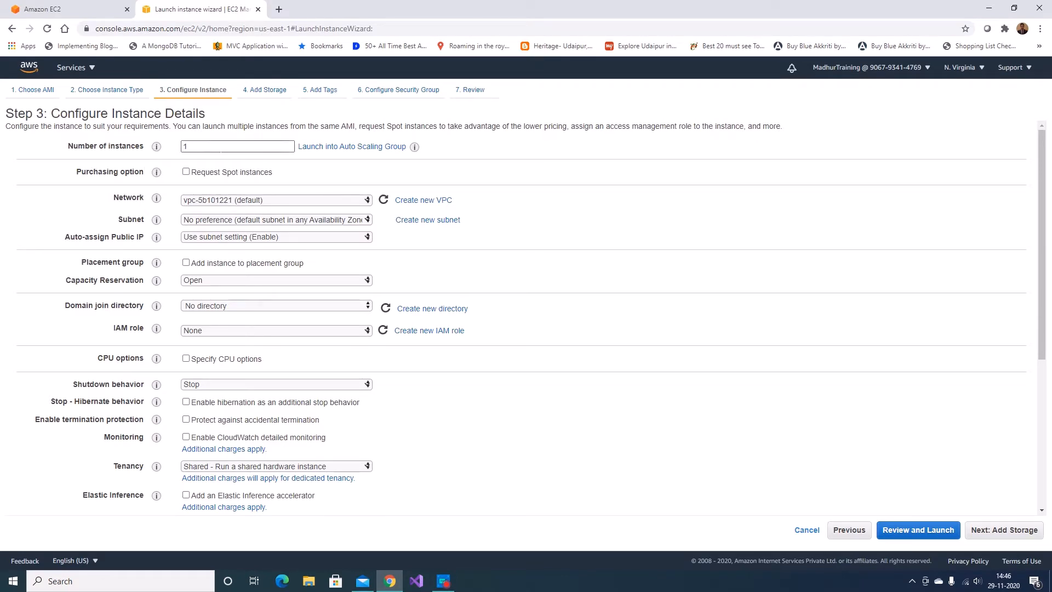
# - Choose the default VPC as the network and No preference (default subnet in any Availability Zone) as the subnet
pyautogui.click(245, 203)
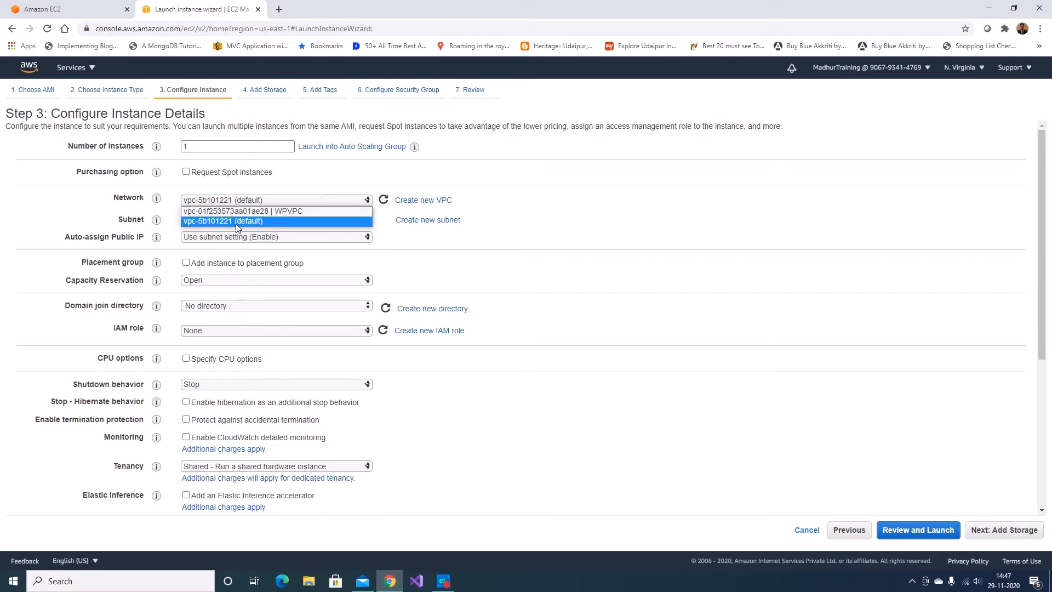
pyautogui.click(238, 221)
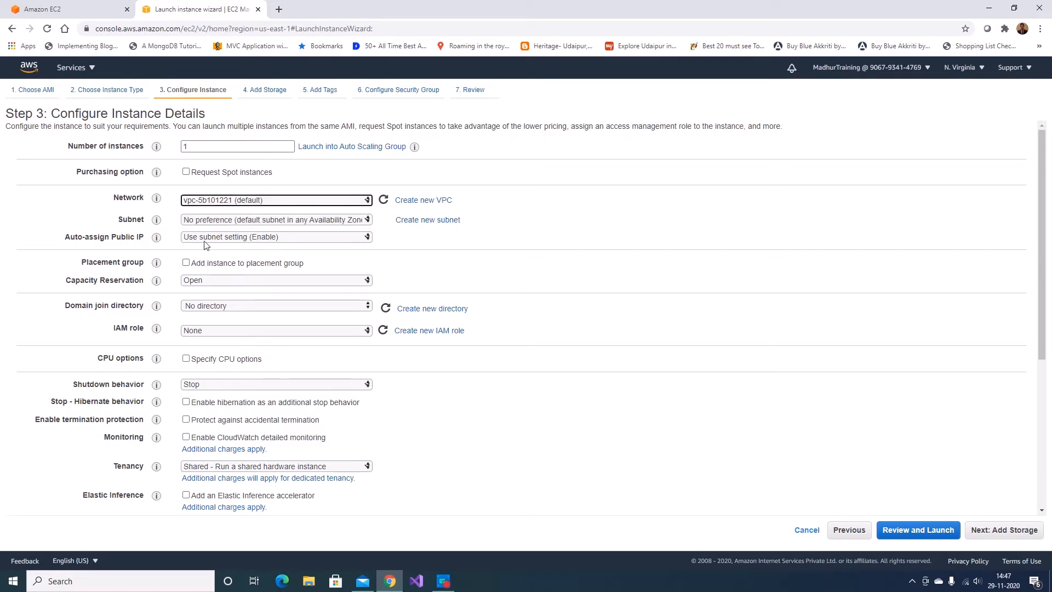
pyautogui.click(219, 219)
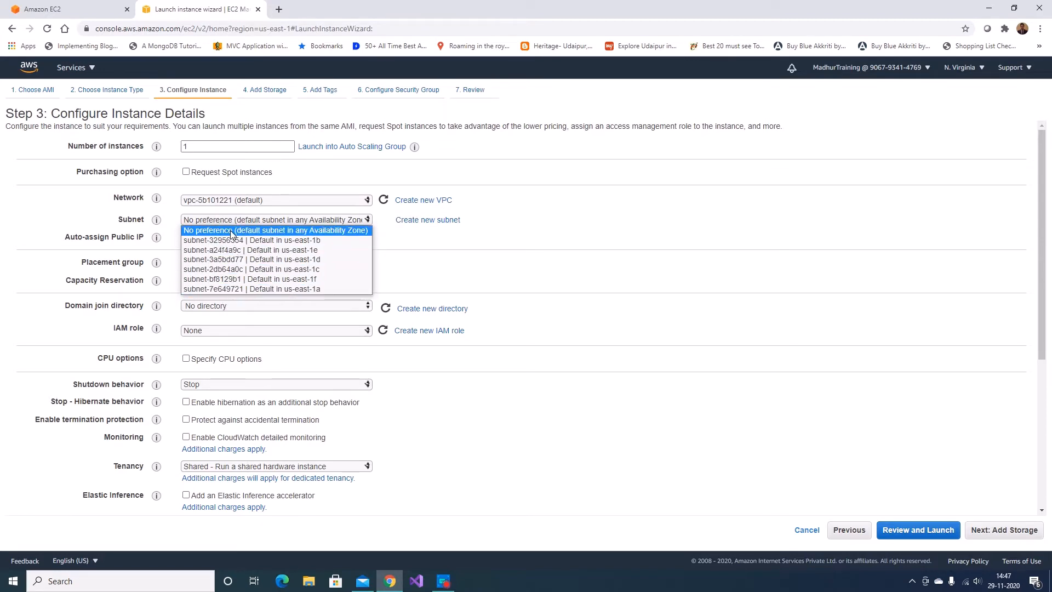
pyautogui.click(231, 231)
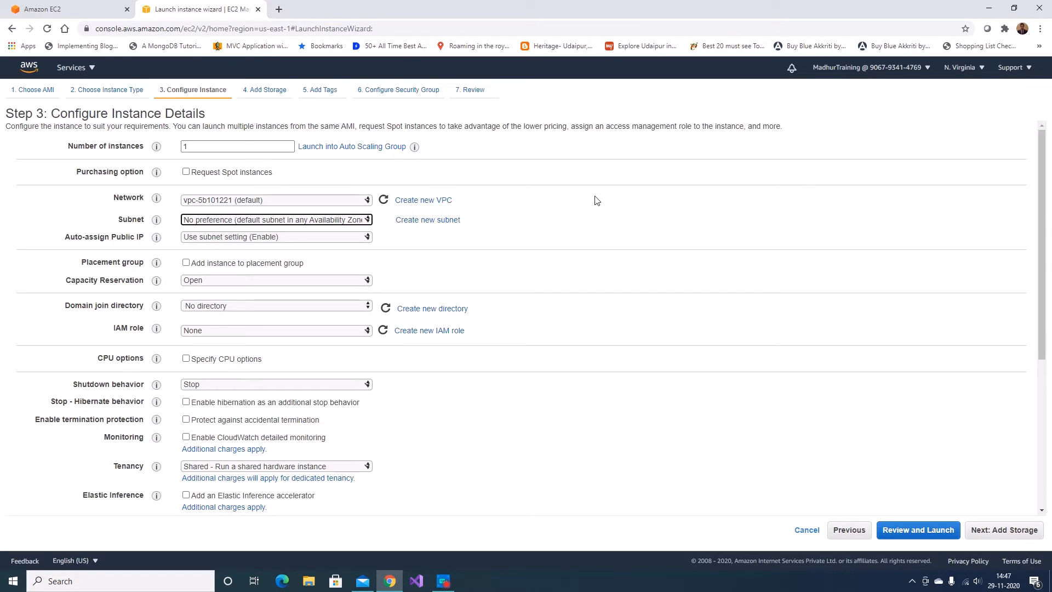
pyautogui.click(968, 70)
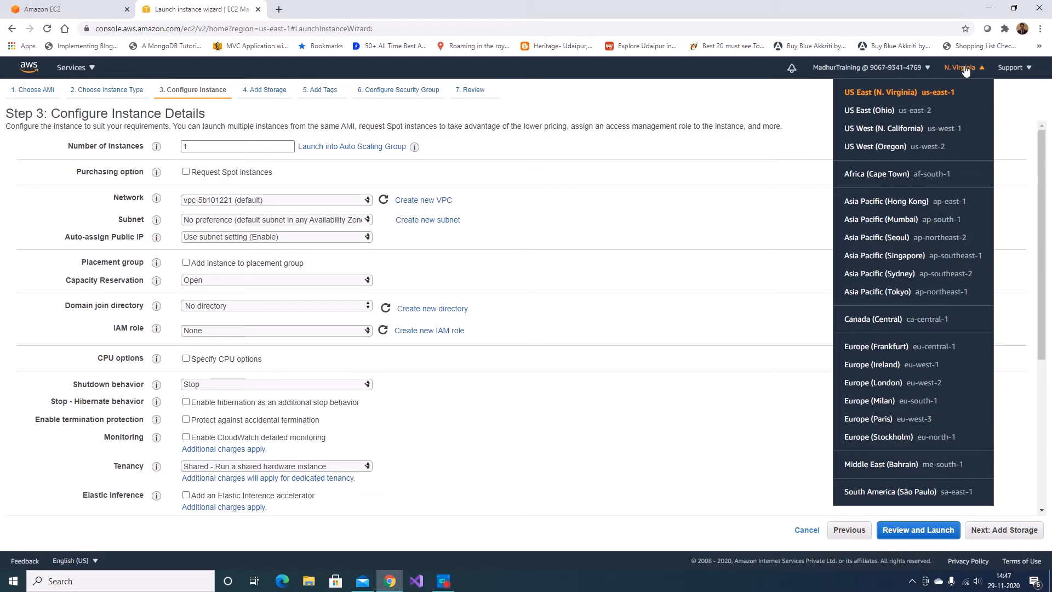
pyautogui.click(744, 99)
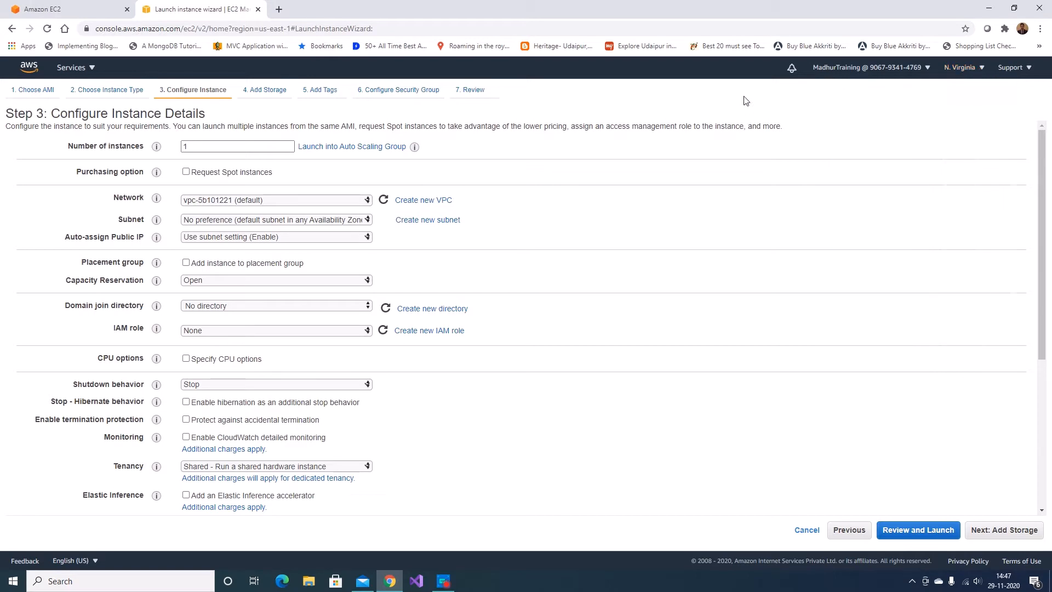
pyautogui.click(962, 67)
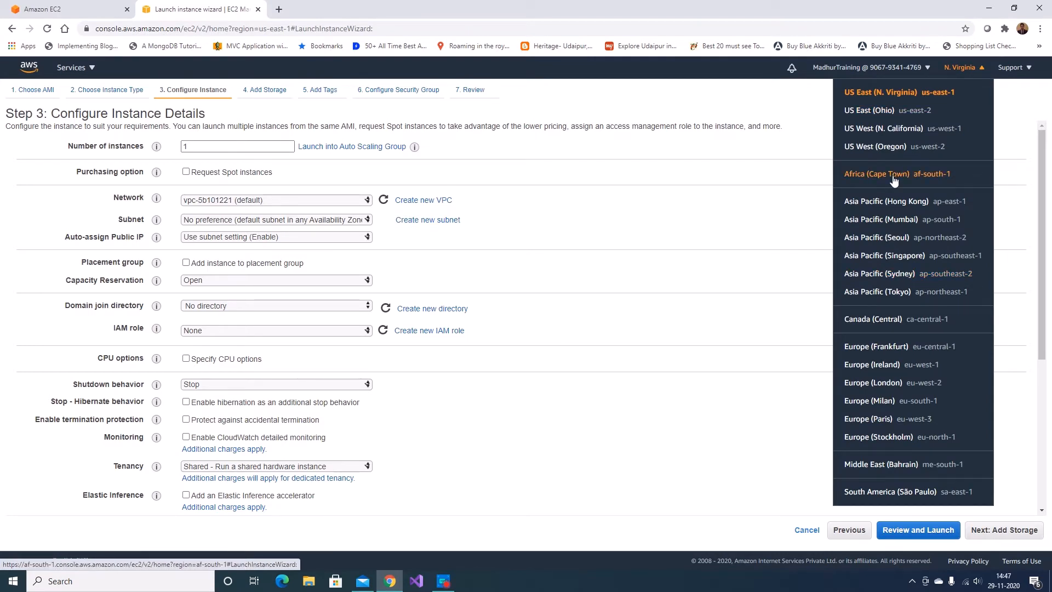
pyautogui.click(705, 127)
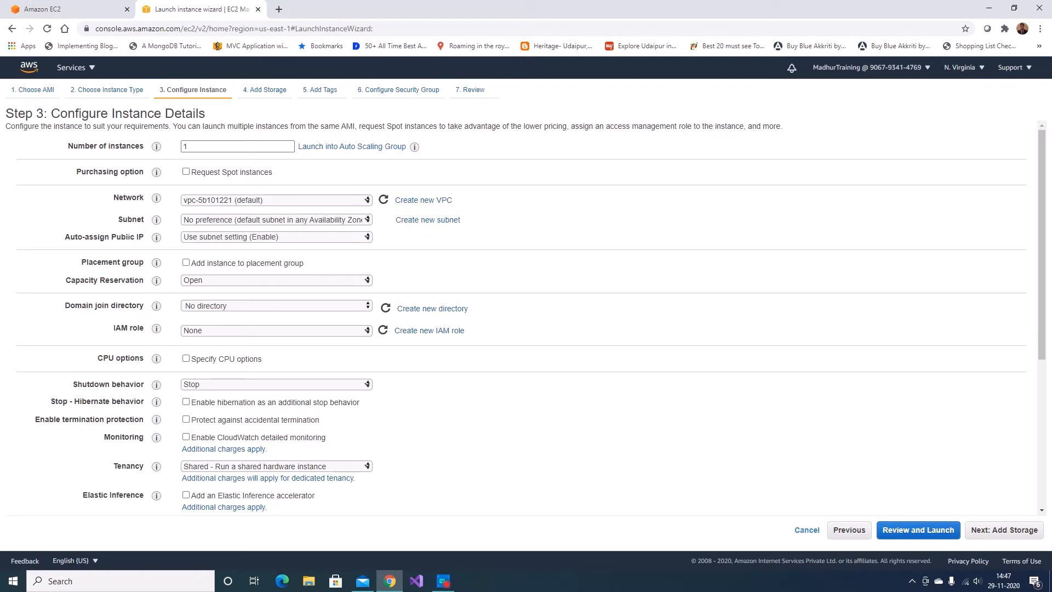
# - Keep the remaining instance details at their defaults and continue to the storage settings
pyautogui.scroll(-5, 152, 165)
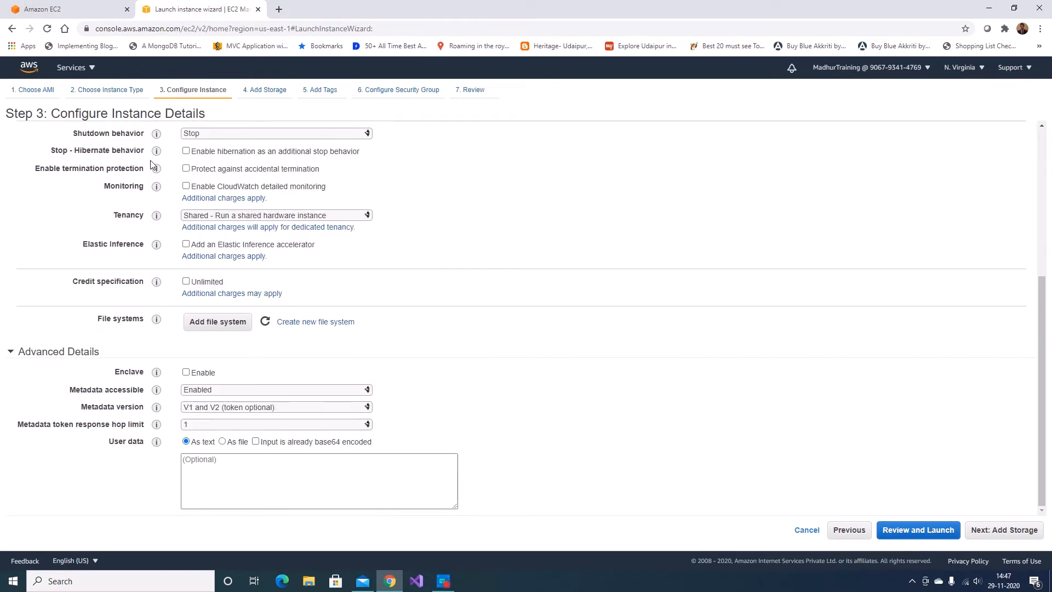
pyautogui.click(993, 533)
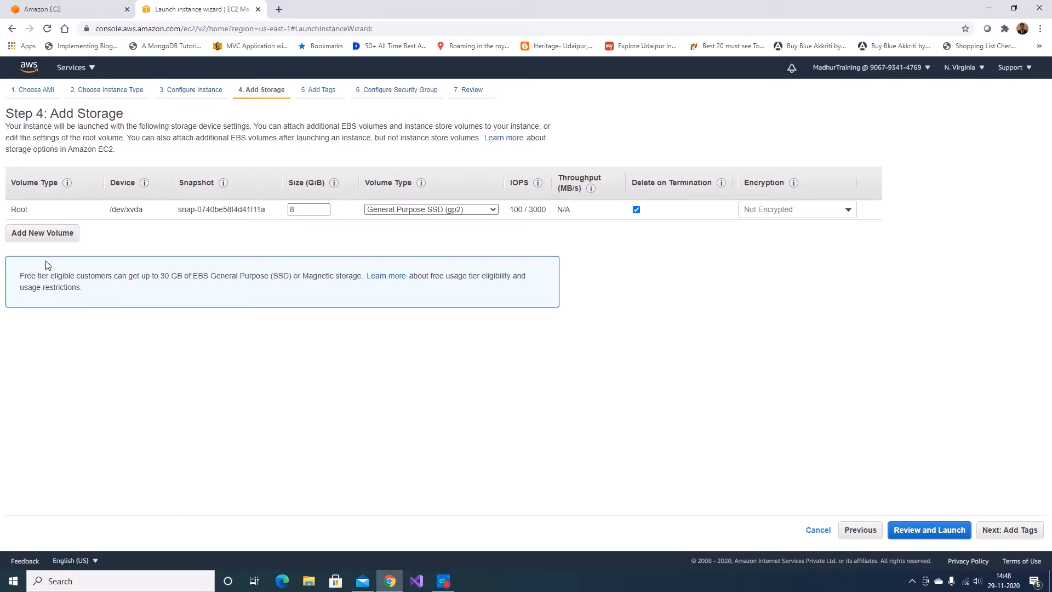
pyautogui.click(42, 233)
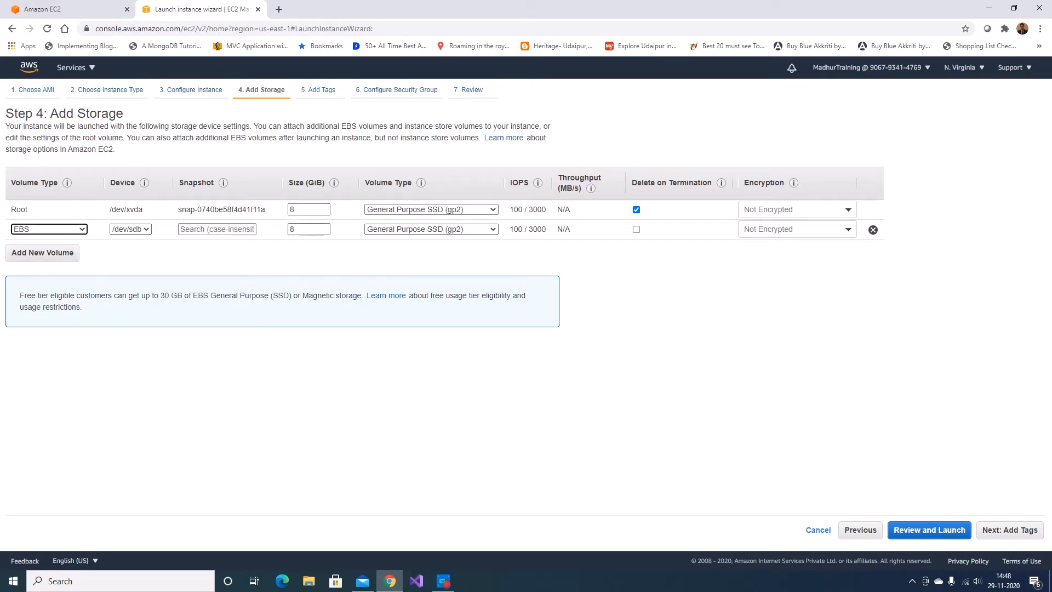
pyautogui.doubleClick(320, 230)
pyautogui.click(410, 258)
pyautogui.click(873, 230)
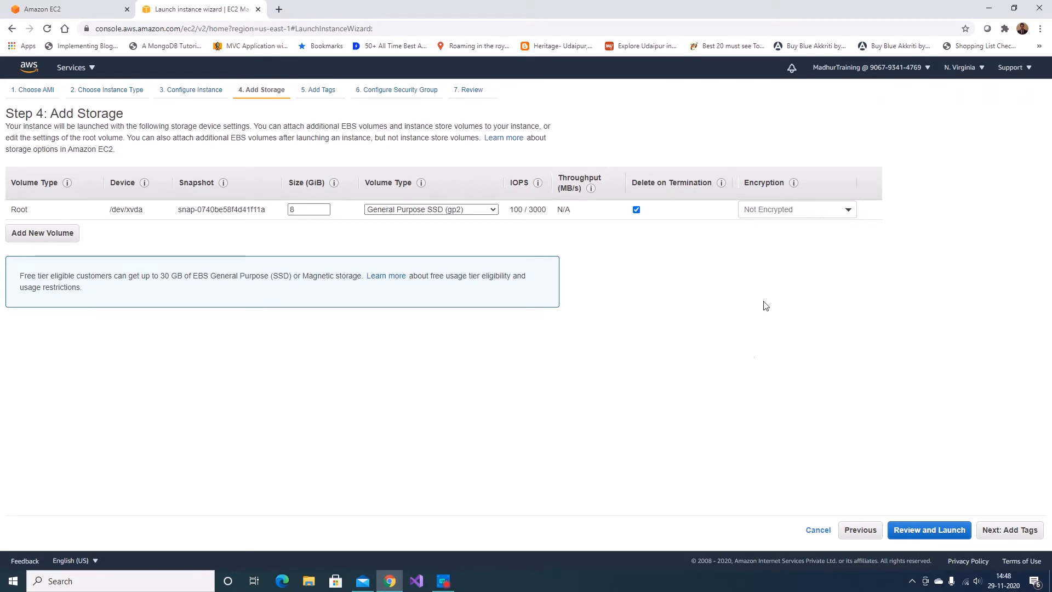
# - Continue with the single root volume and add a tag with key Name and value MyDevlopmentInstance
pyautogui.click(1024, 530)
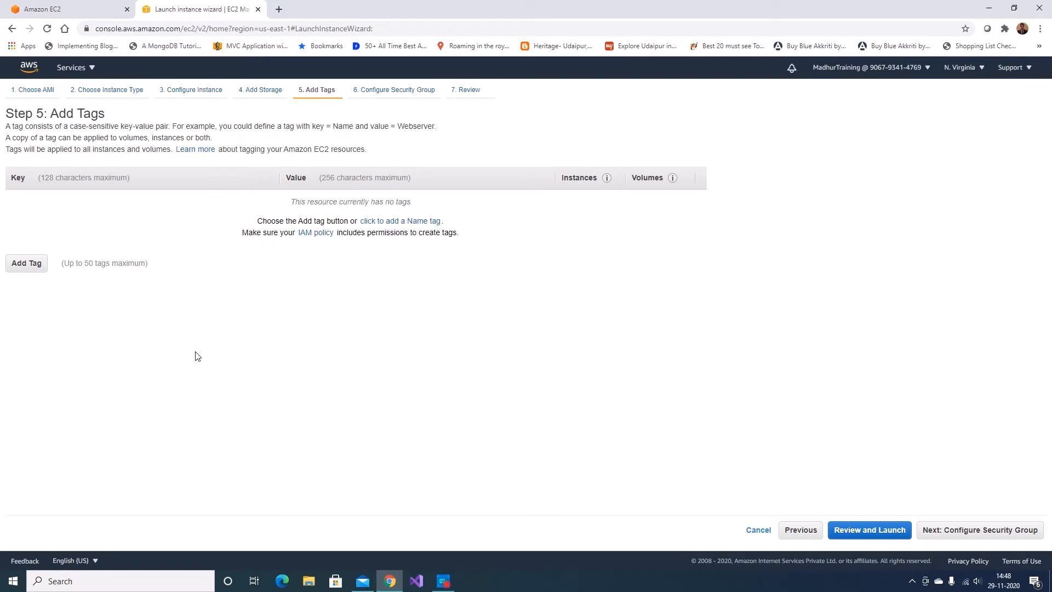
pyautogui.click(32, 265)
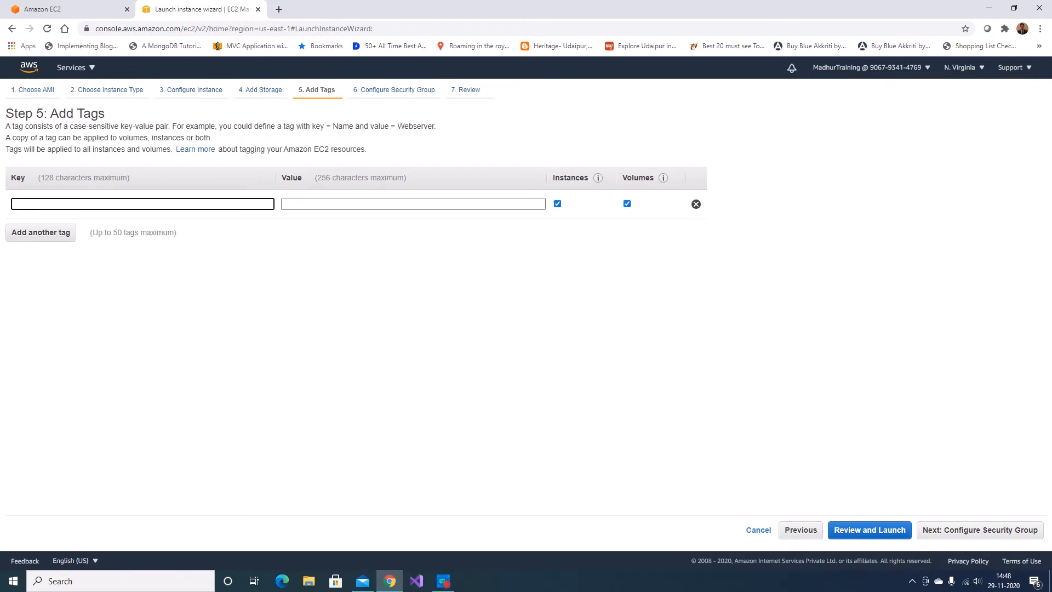
pyautogui.write('Name')
pyautogui.press('Tab')
pyautogui.write('MyDevlopmentInstance')
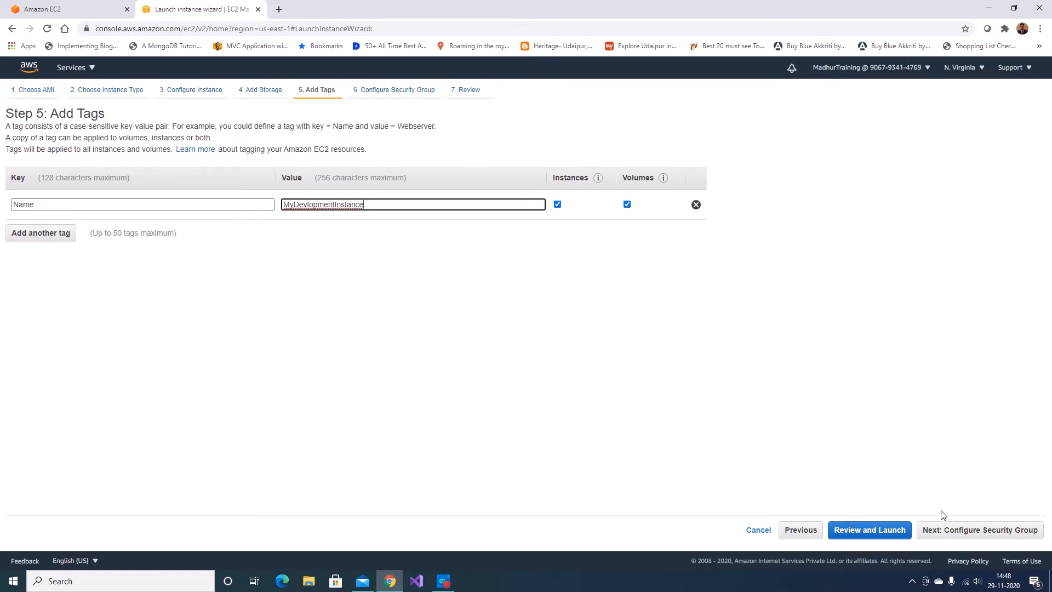
# - Continue to the security group settings and set the SSH rule's source to Anywhere in the new security group
pyautogui.click(938, 530)
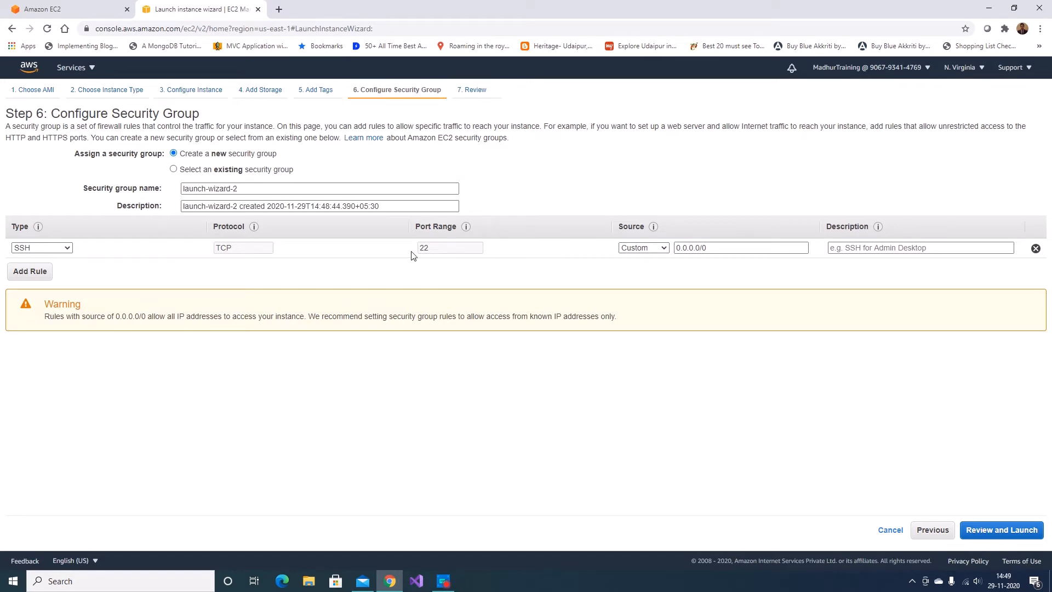
pyautogui.click(644, 249)
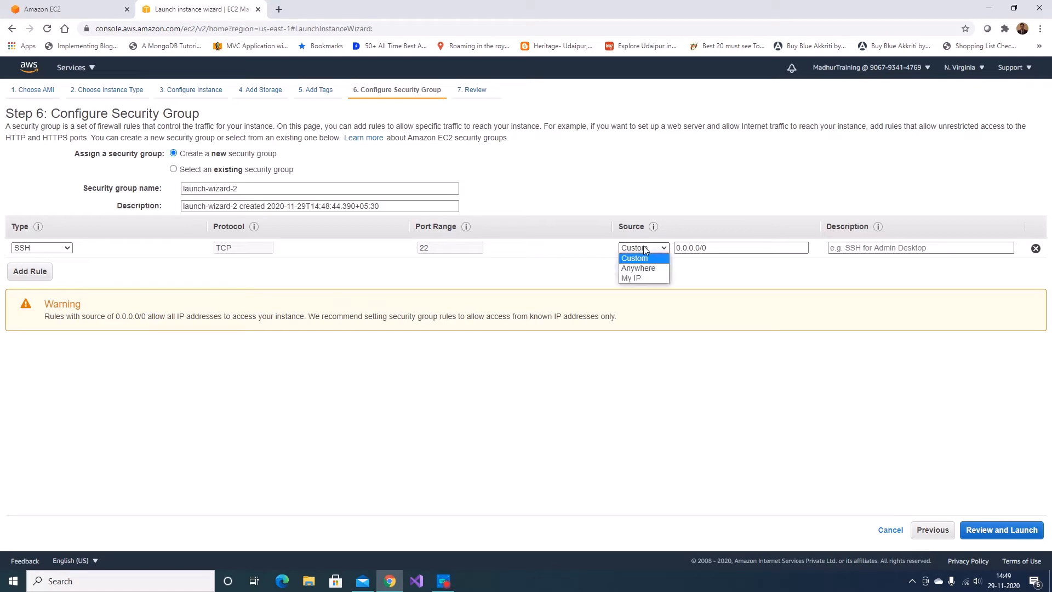
pyautogui.click(630, 276)
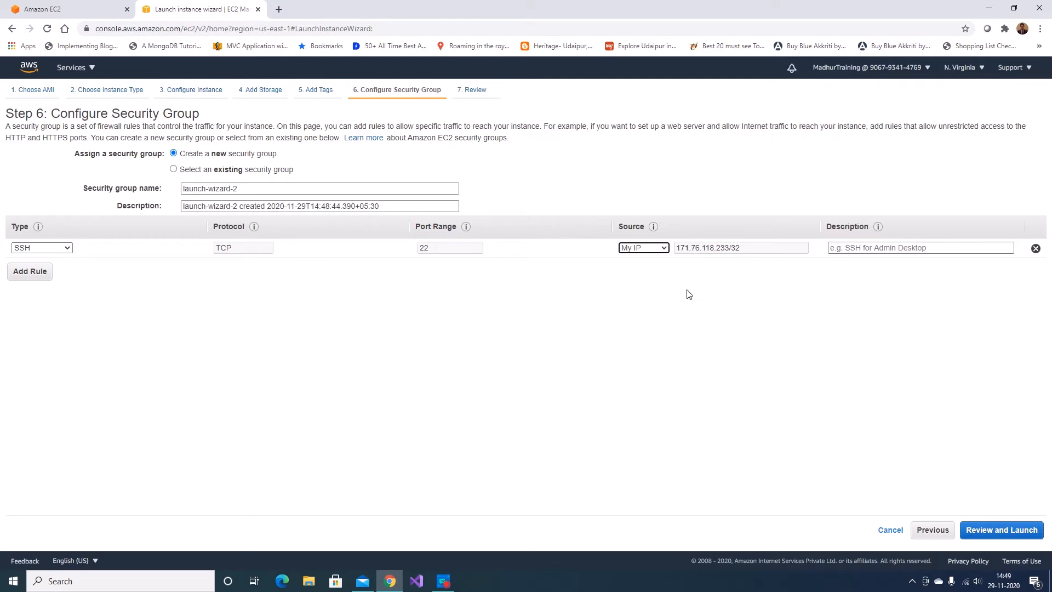
pyautogui.click(662, 250)
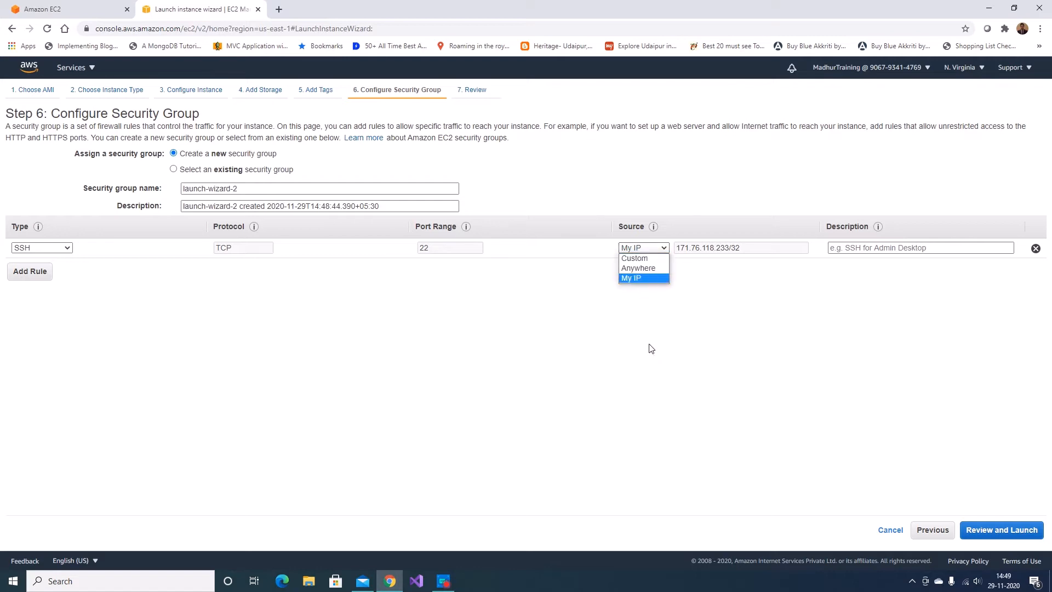
pyautogui.click(642, 259)
pyautogui.click(640, 250)
pyautogui.click(637, 269)
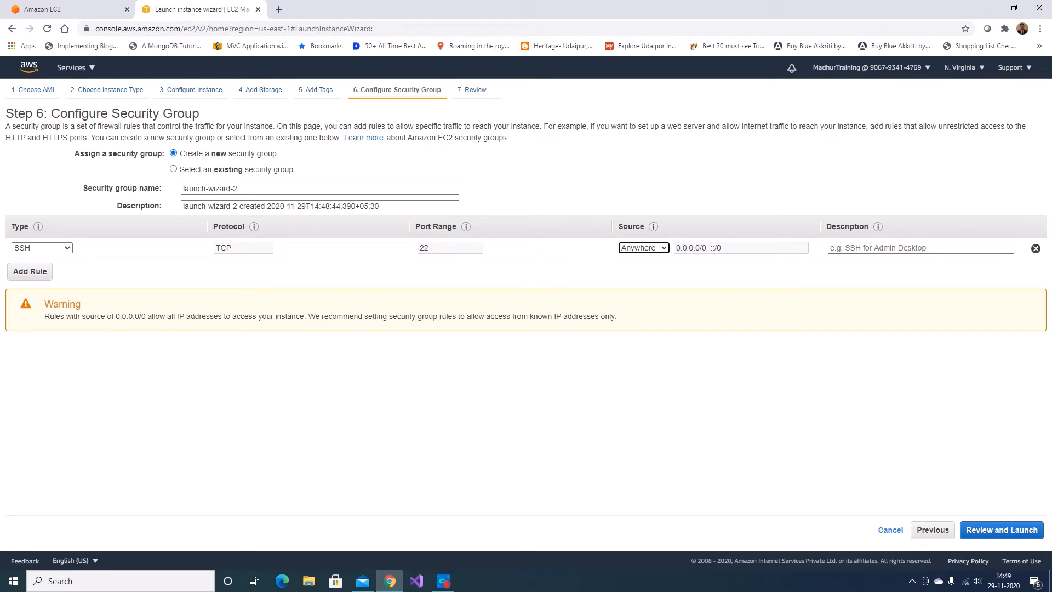
pyautogui.moveTo(217, 283); pyautogui.dragTo(590, 259)
pyautogui.click(669, 273)
# - Continue to the launch review, check the instance settings and proceed to the key pair selection
pyautogui.click(1006, 531)
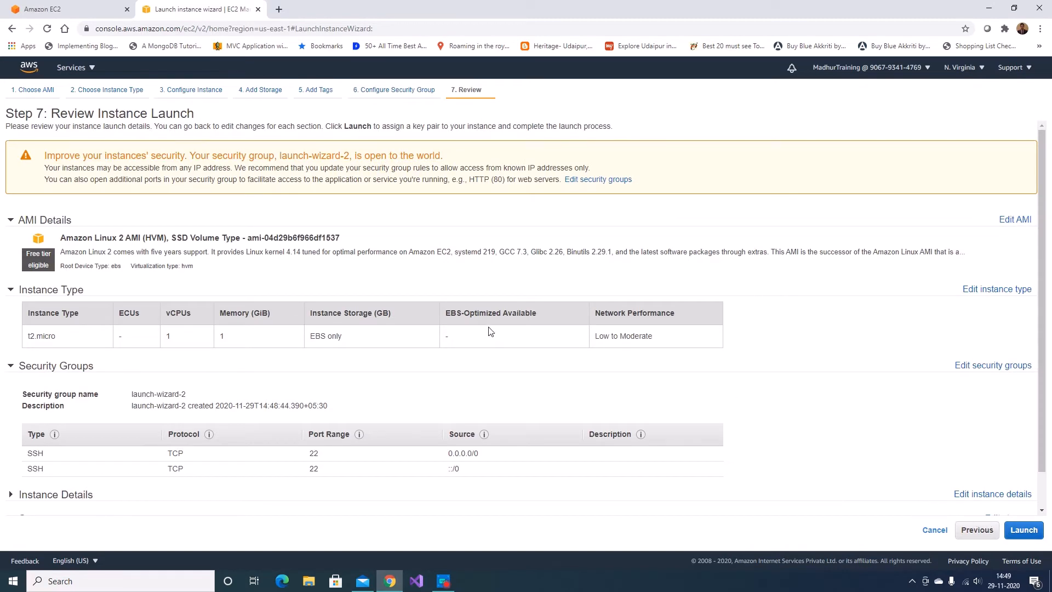
pyautogui.scroll(-2, 566, 181)
pyautogui.scroll(2, 323, 376)
pyautogui.scroll(-2, 266, 201)
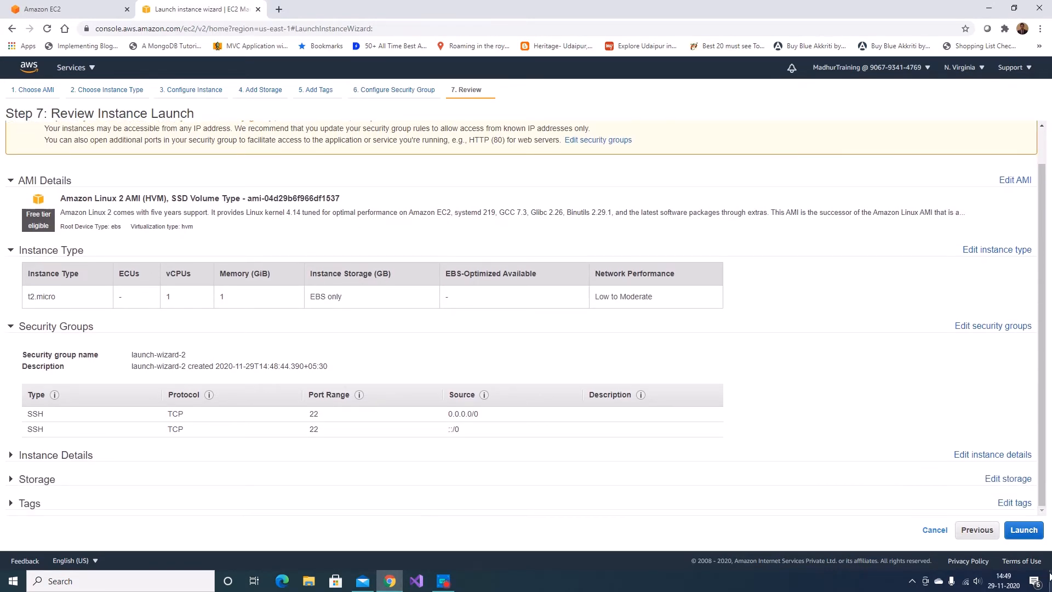
pyautogui.click(1024, 530)
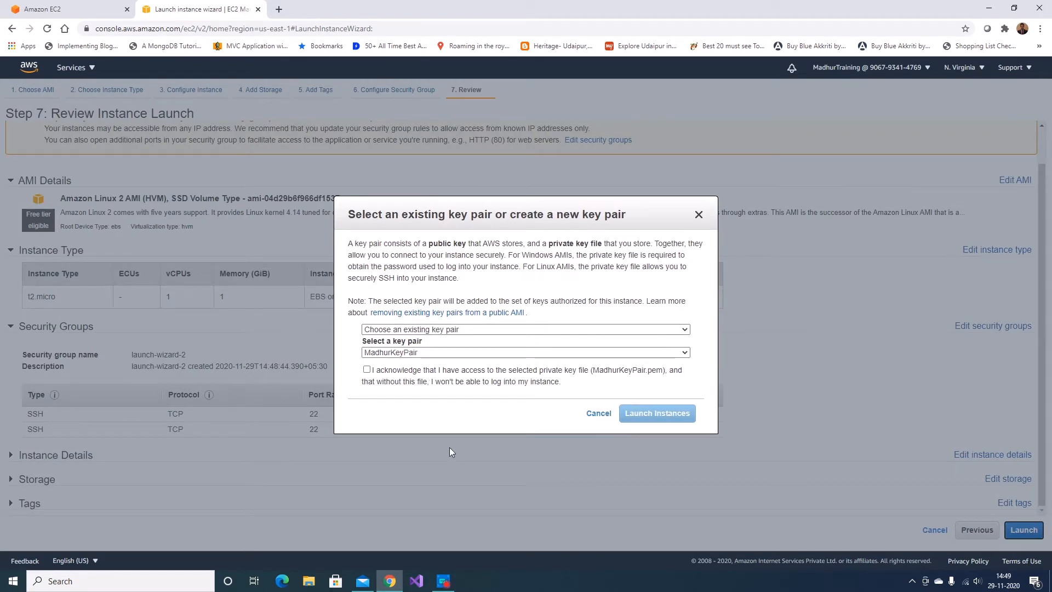
# - Create a new key pair named MyTrainingKeyPair and download its private key file
pyautogui.click(462, 328)
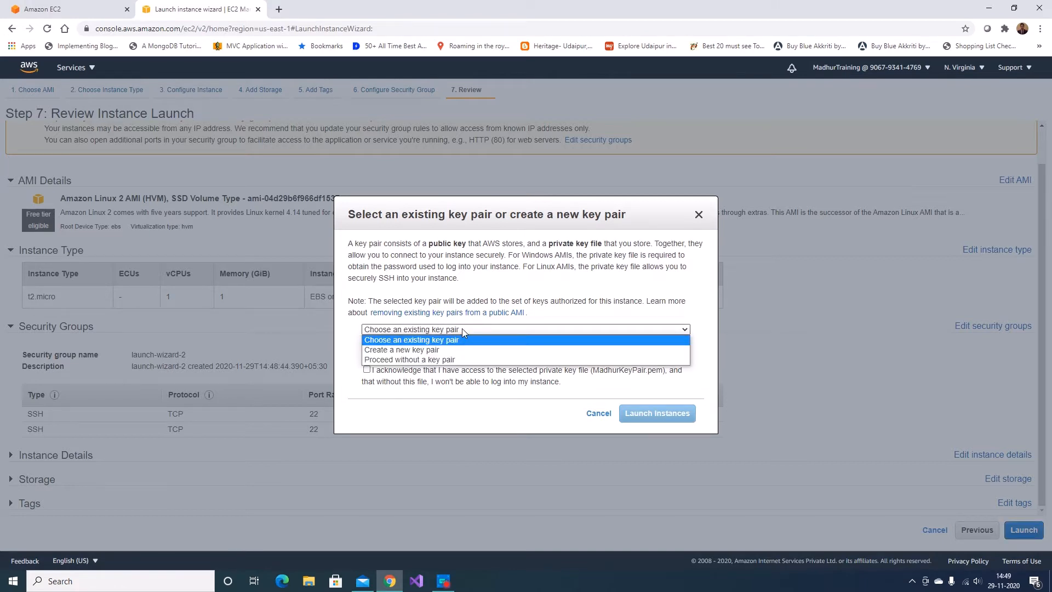
pyautogui.click(438, 350)
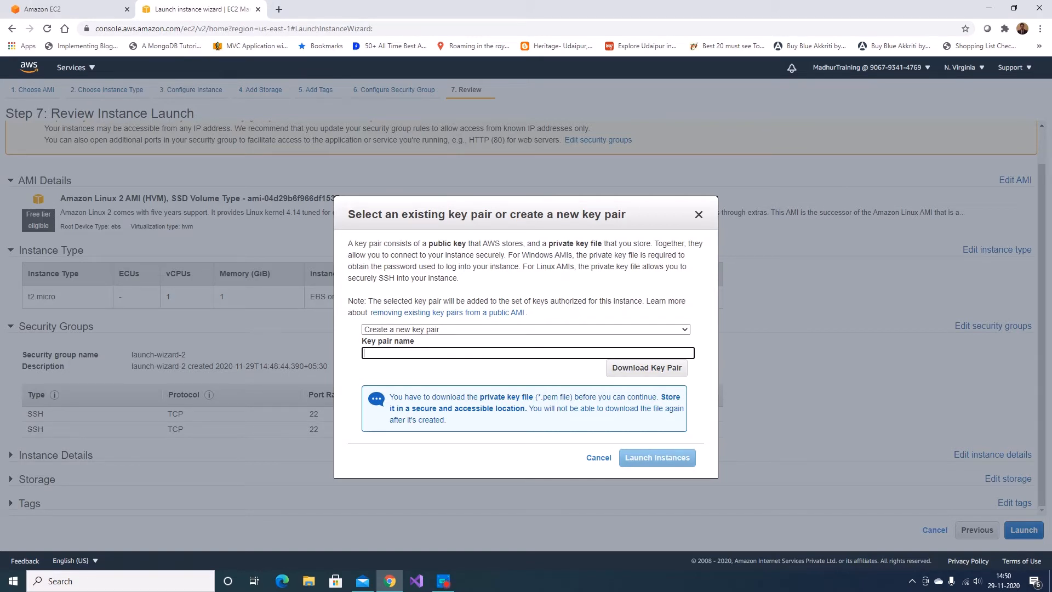
pyautogui.write('MyTrainingKeyPair')
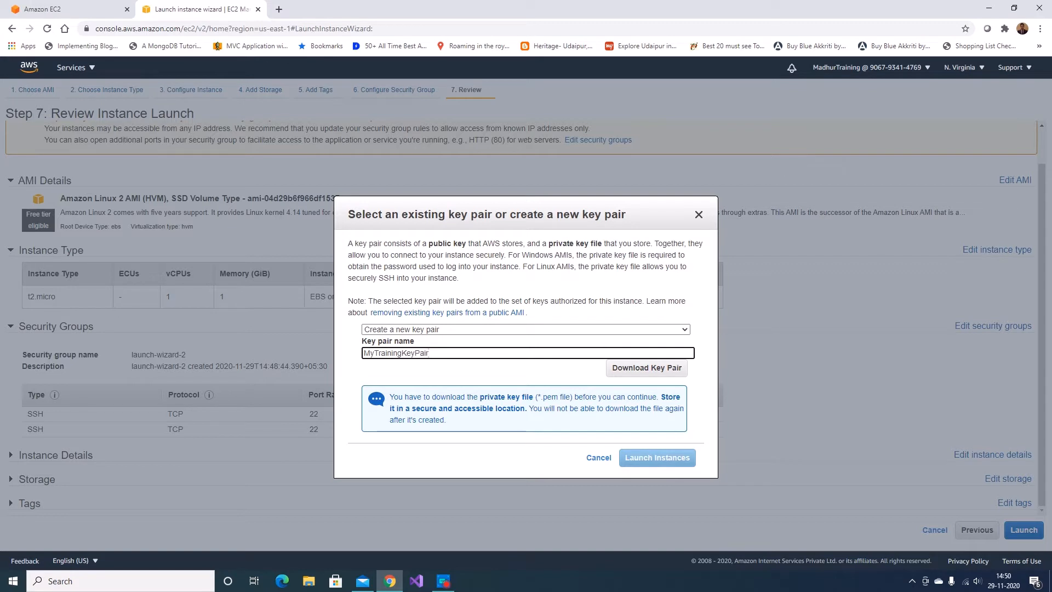
pyautogui.click(634, 378)
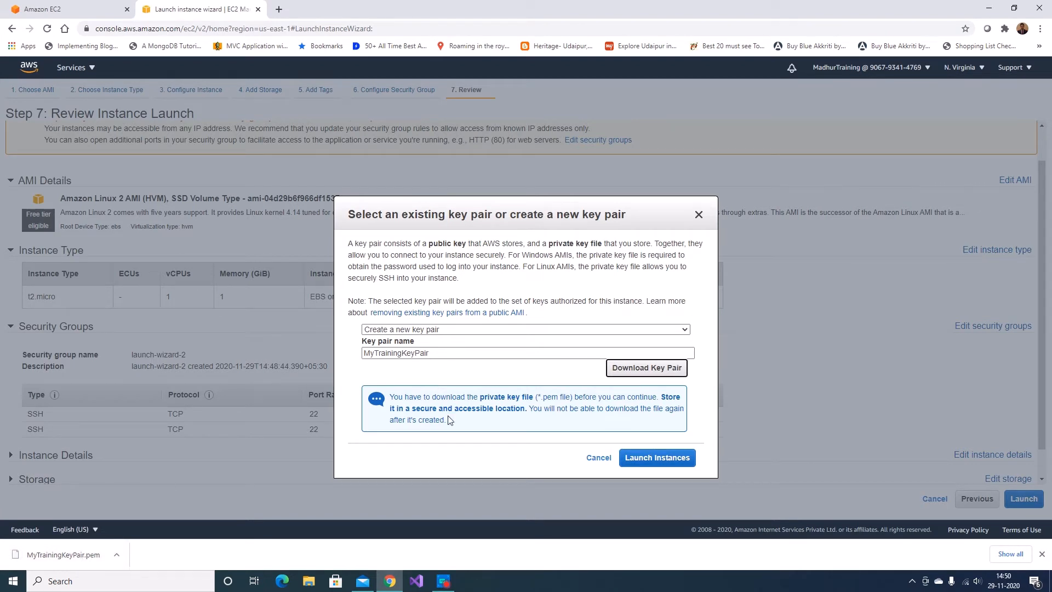
# - Launch the instance with the new key pair and open the instances list
pyautogui.click(677, 463)
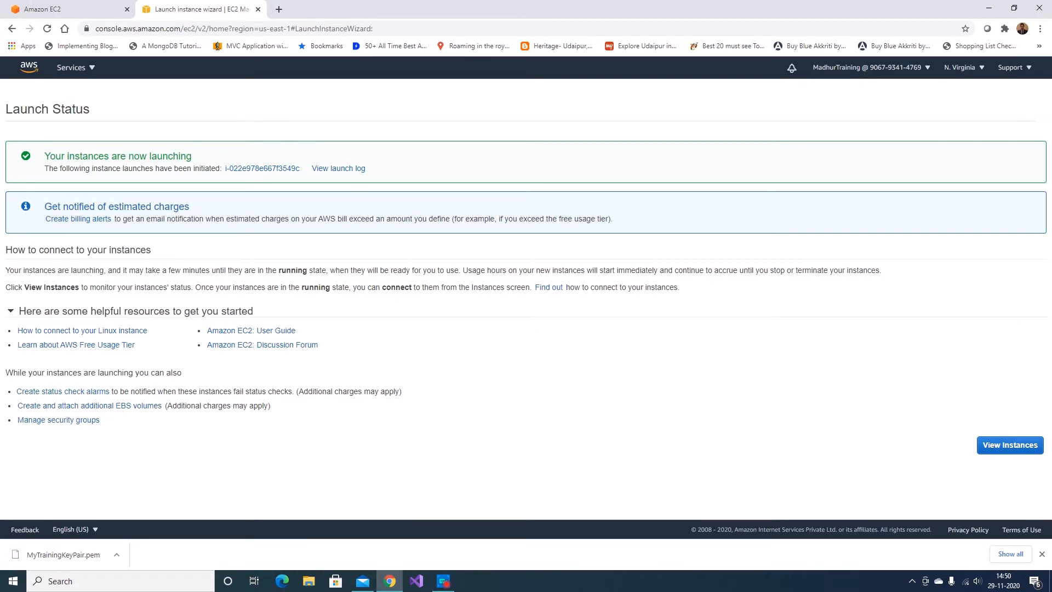
pyautogui.click(997, 447)
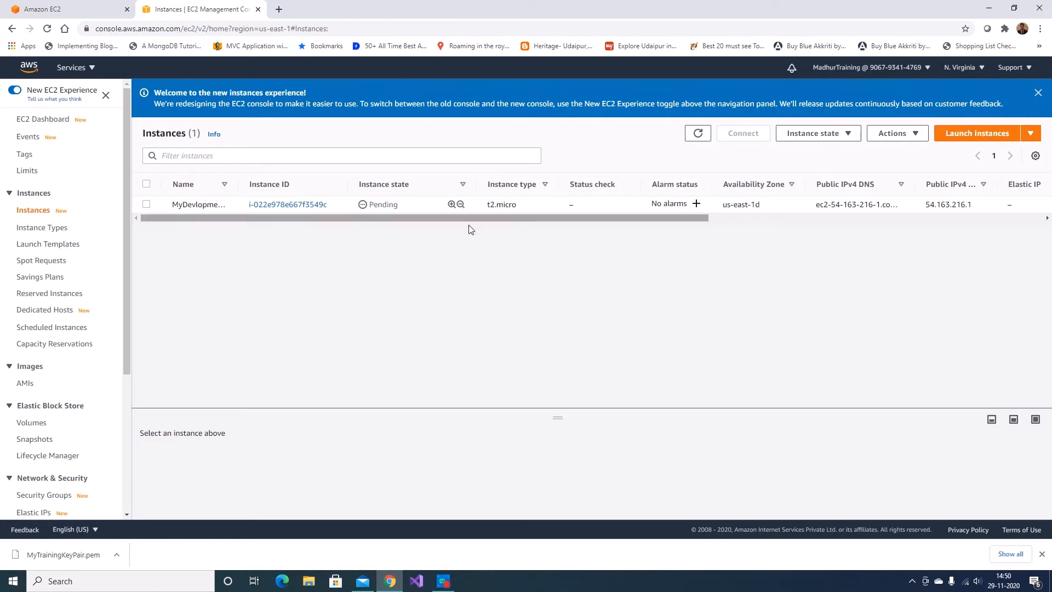
pyautogui.moveTo(523, 204); pyautogui.dragTo(503, 204)
pyautogui.click(708, 269)
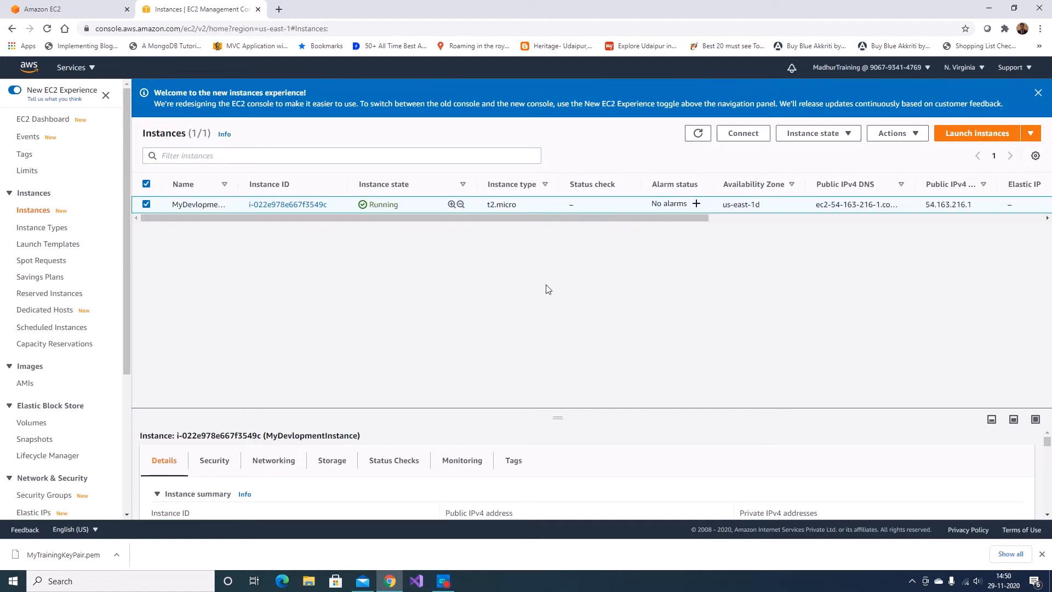
# - Widen the Name column, refresh the instances list and select MyDevlopmentInstance
pyautogui.moveTo(238, 184); pyautogui.dragTo(289, 184)
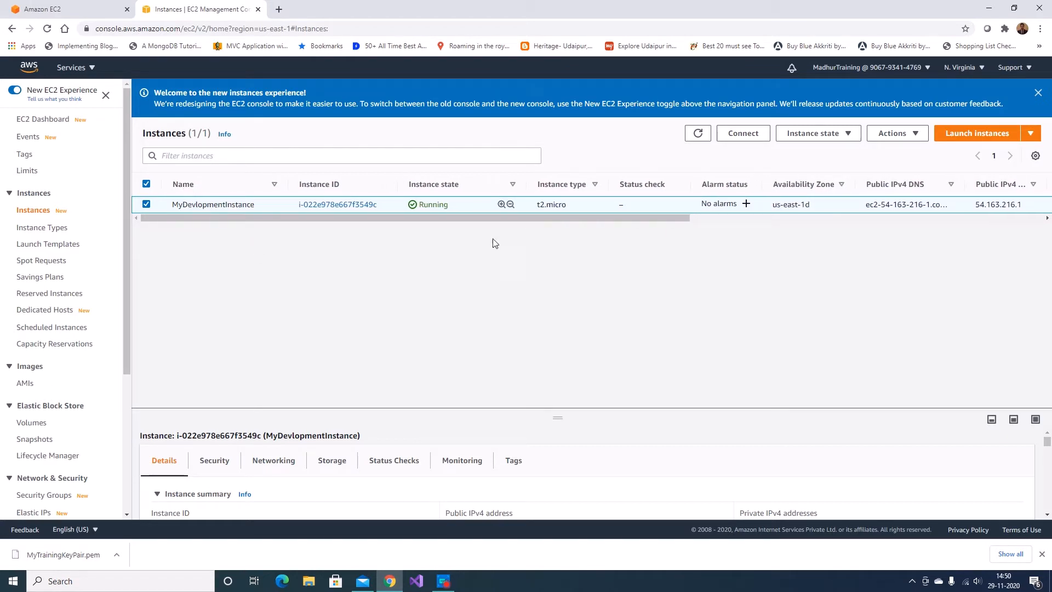
pyautogui.click(700, 133)
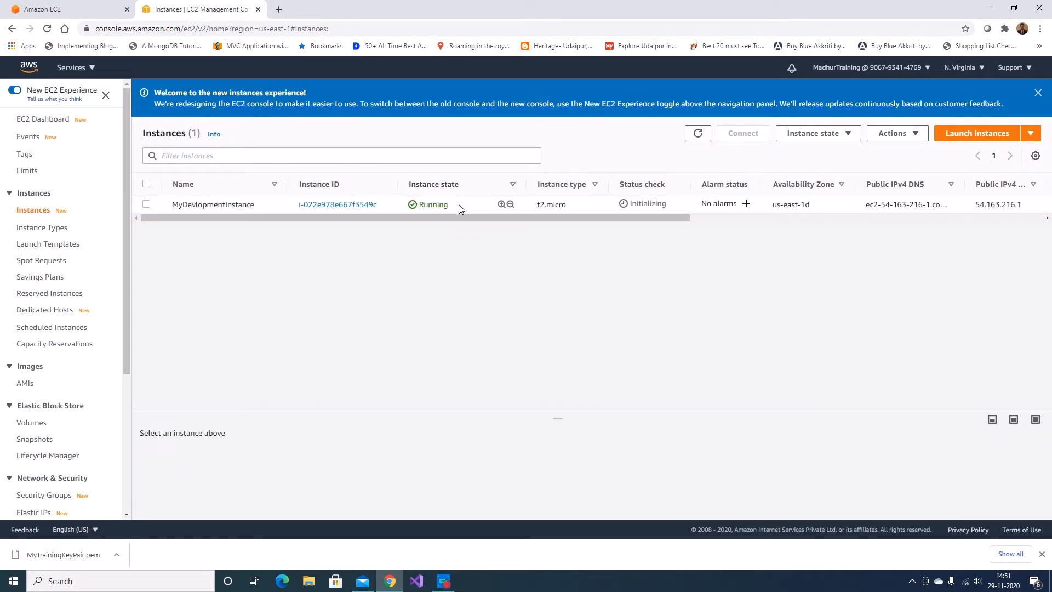
pyautogui.doubleClick(447, 205)
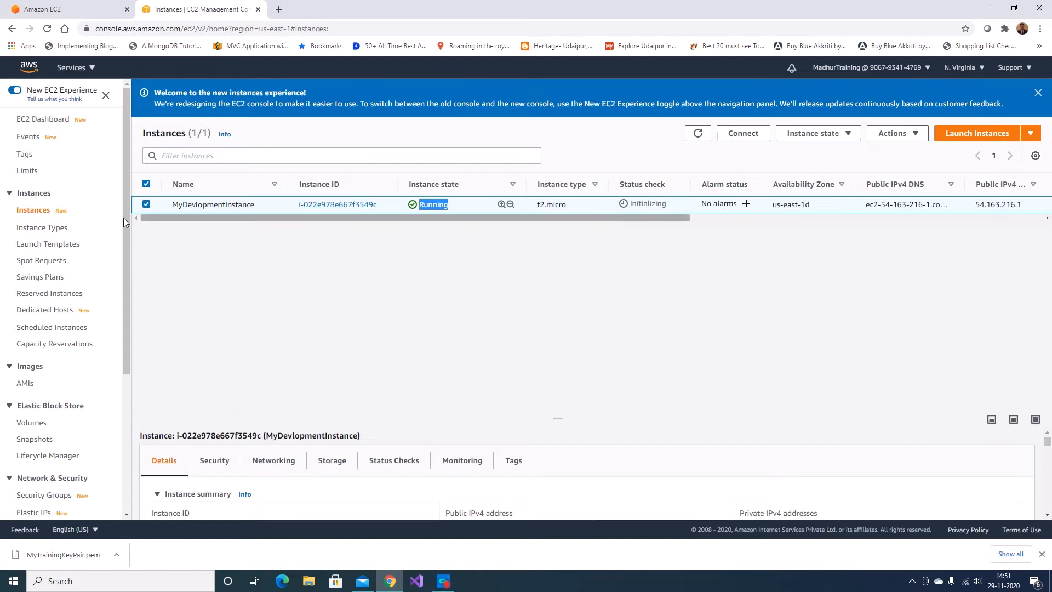
# - Connect to MyDevlopmentInstance through EC2 Instance Connect with the user name ec2-user
pyautogui.click(743, 133)
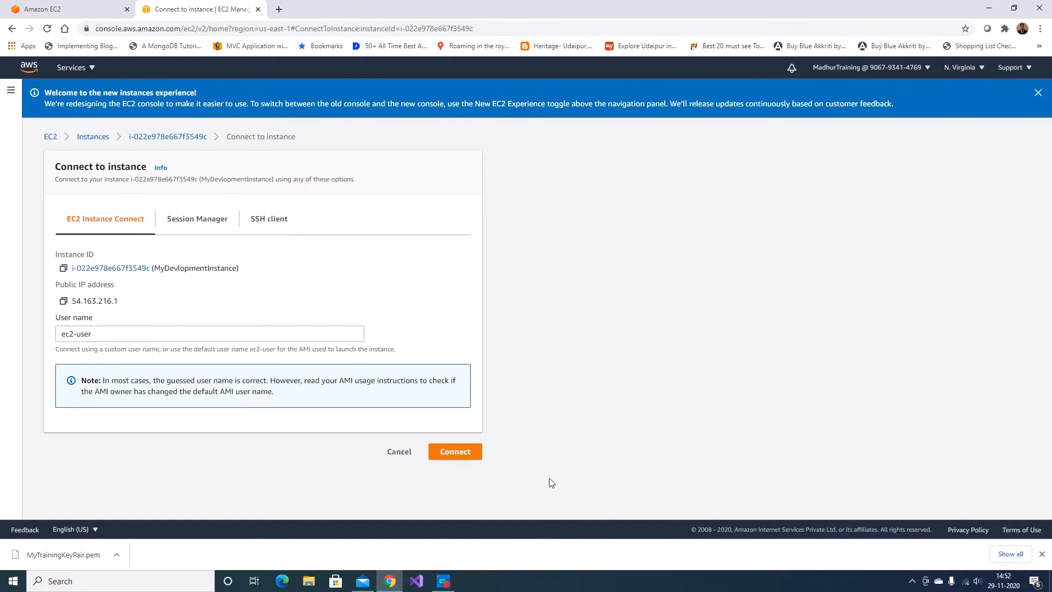
pyautogui.click(471, 456)
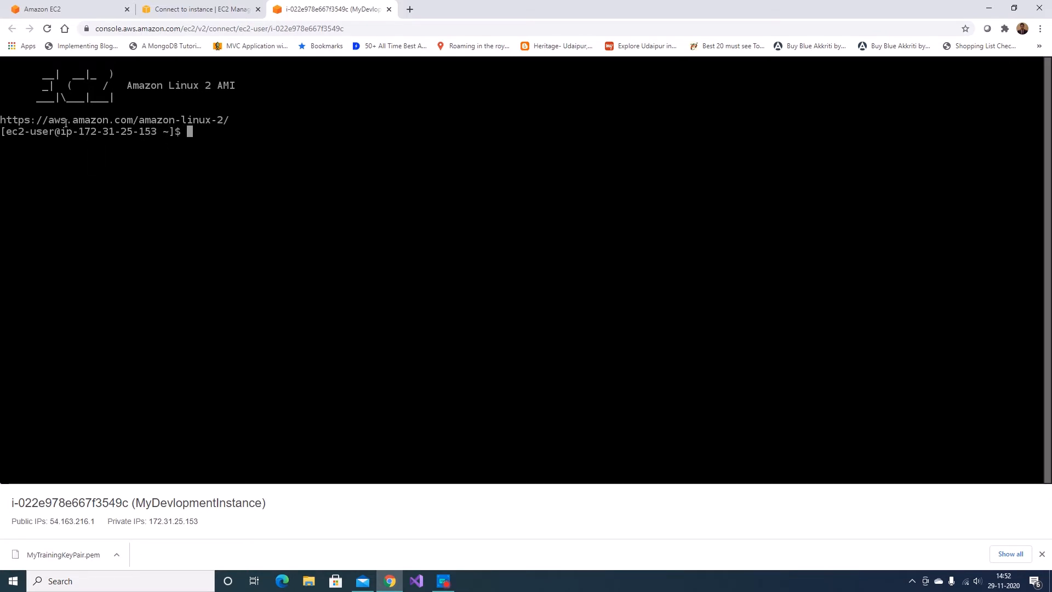
pyautogui.moveTo(6, 132); pyautogui.dragTo(66, 132)
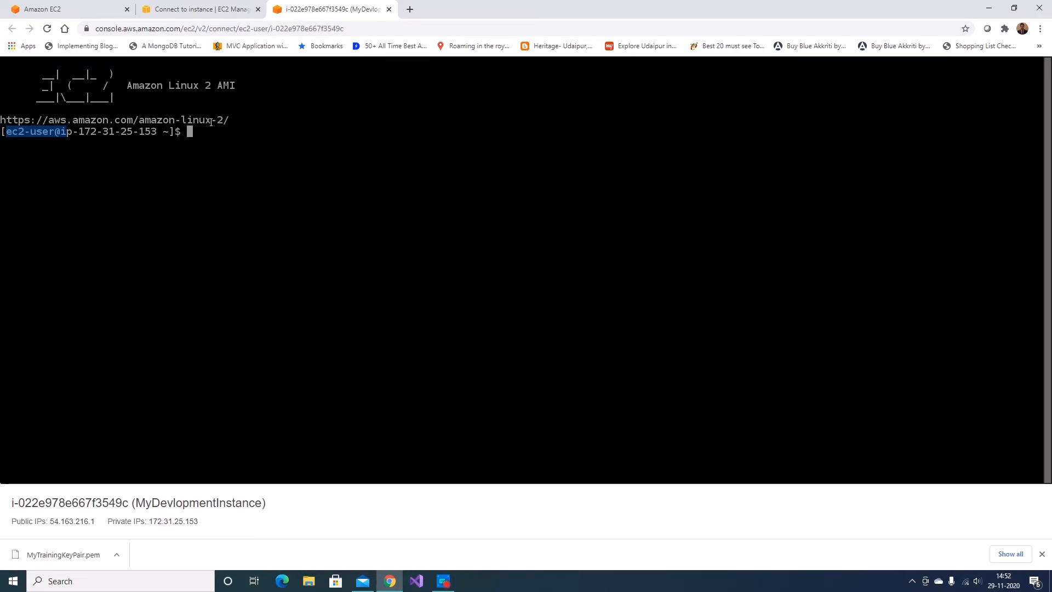
pyautogui.write('sudo')
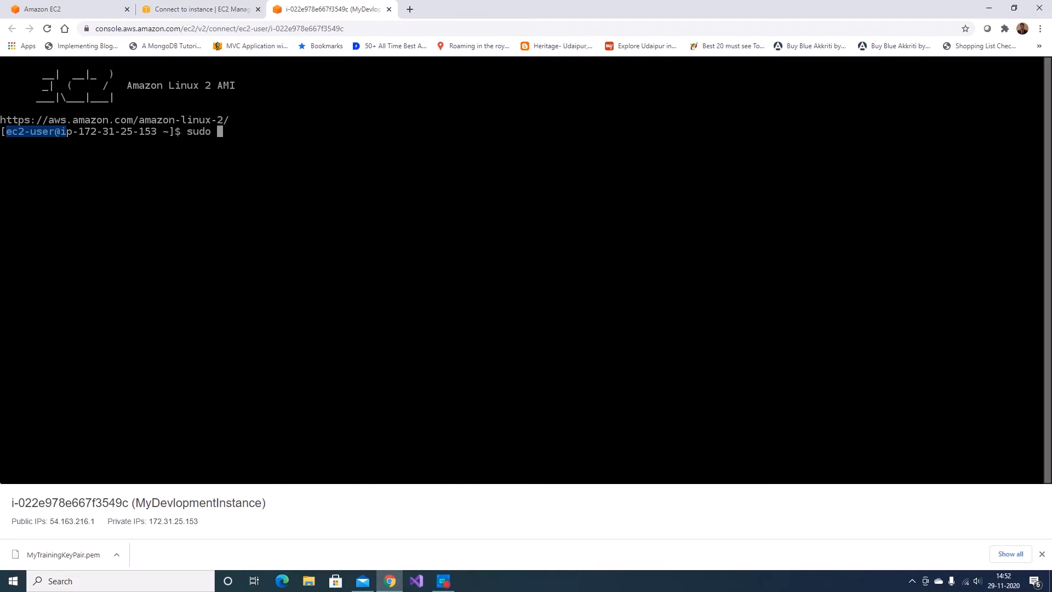
pyautogui.write(' sy')
pyautogui.press('Return')
# - Switch to the root user with sudo su and install the Apache web server with yum -y install httpd
pyautogui.write('sudo su')
pyautogui.press('Return')
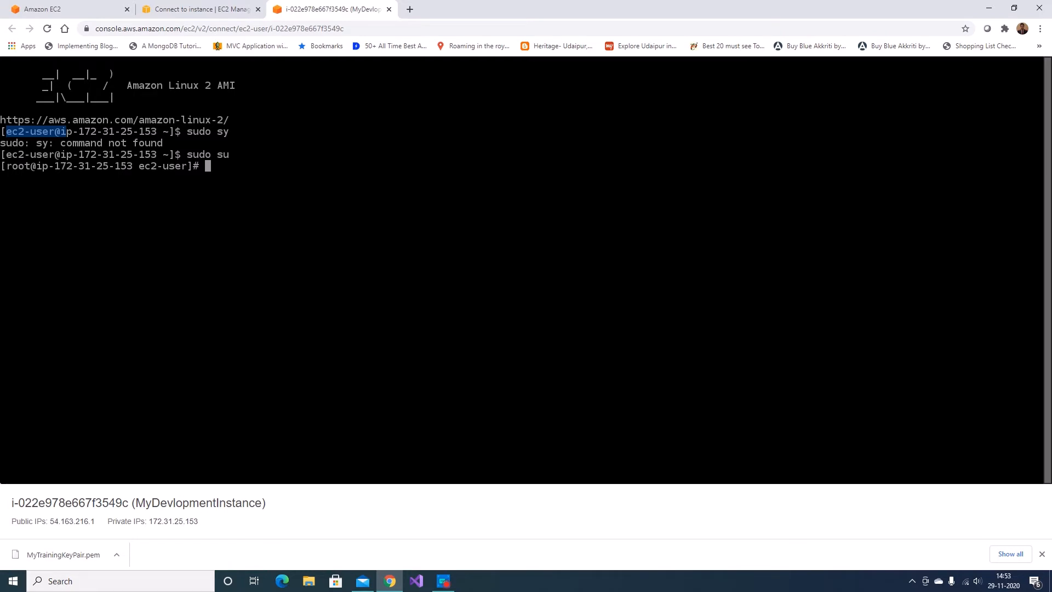
pyautogui.write('yum -y install httpd')
pyautogui.press('Return')
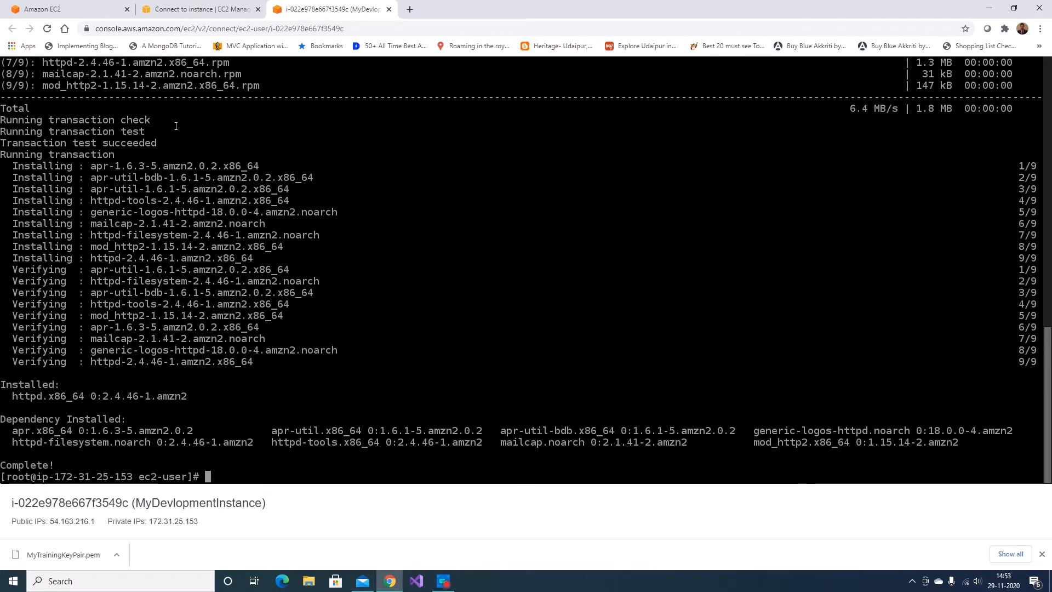
# - Start the Apache web server by running service httpd start
pyautogui.write('servi')
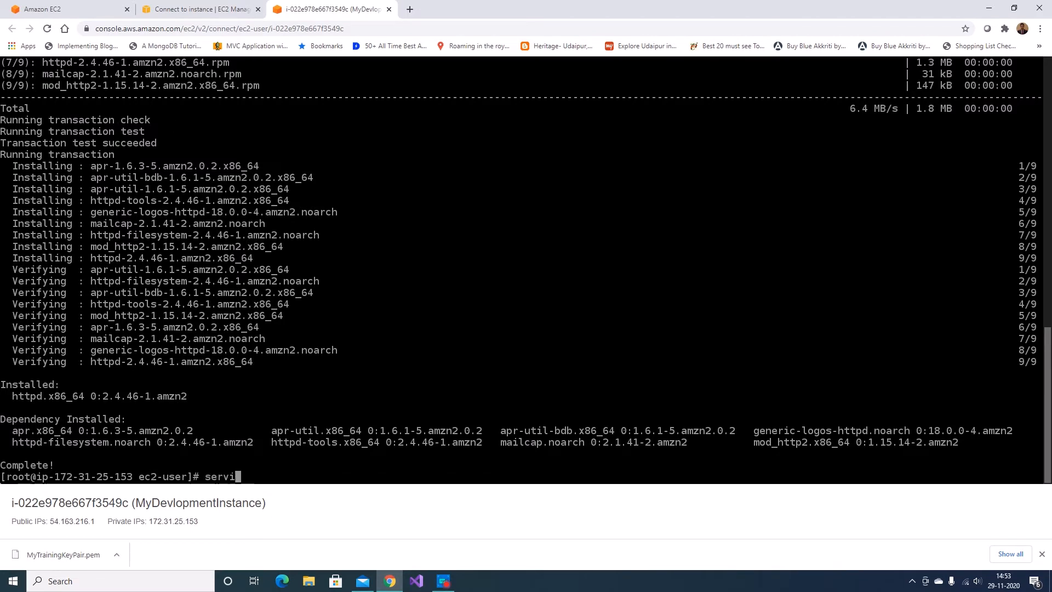
pyautogui.write('ce htt')
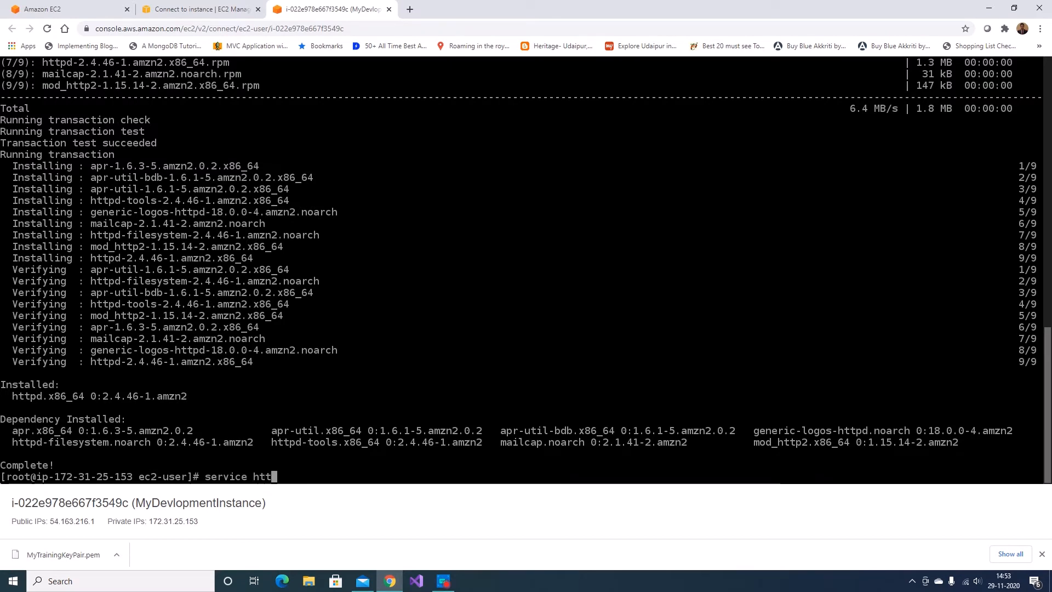
pyautogui.write('pd start')
pyautogui.press('Return')
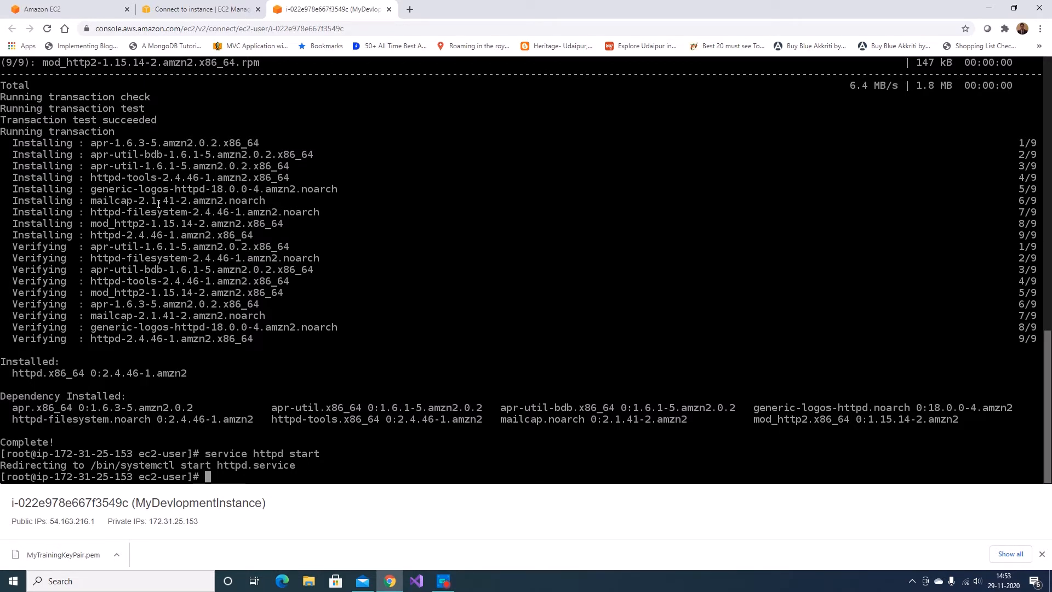
# - Copy the instance's public IP address from the connection page and open it in a new browser tab
pyautogui.click(196, 10)
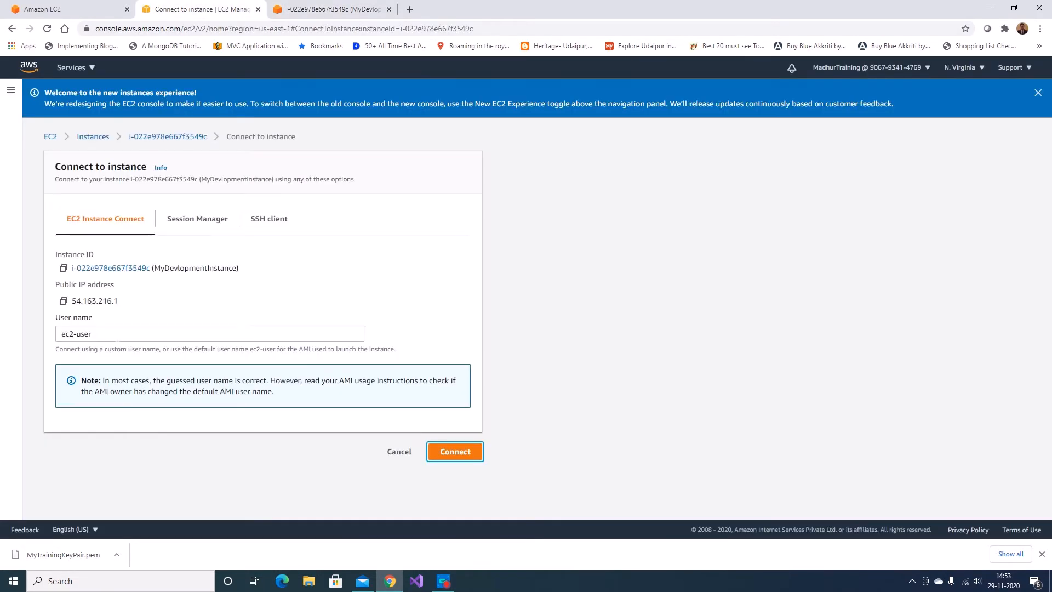
pyautogui.moveTo(118, 302); pyautogui.dragTo(73, 304)
pyautogui.hotkey('ctrl', 'c')
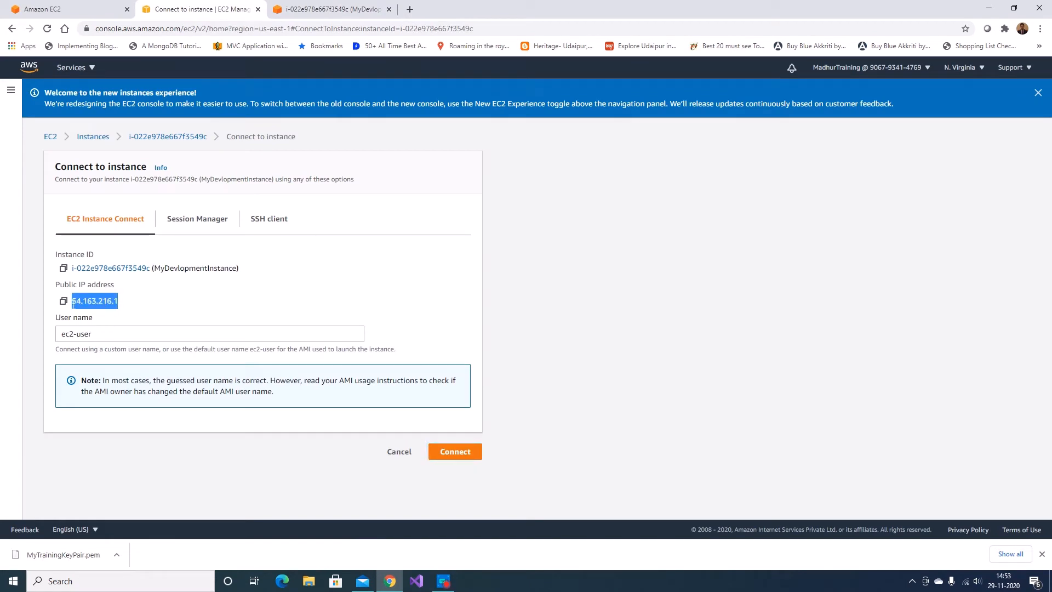
pyautogui.click(410, 9)
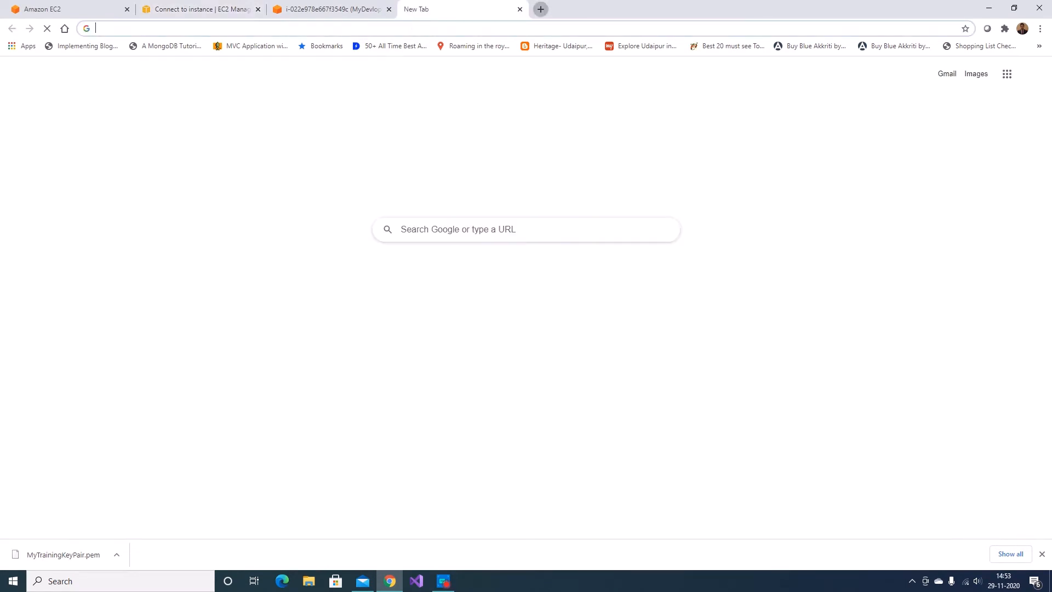
pyautogui.hotkey('ctrl', 'v')
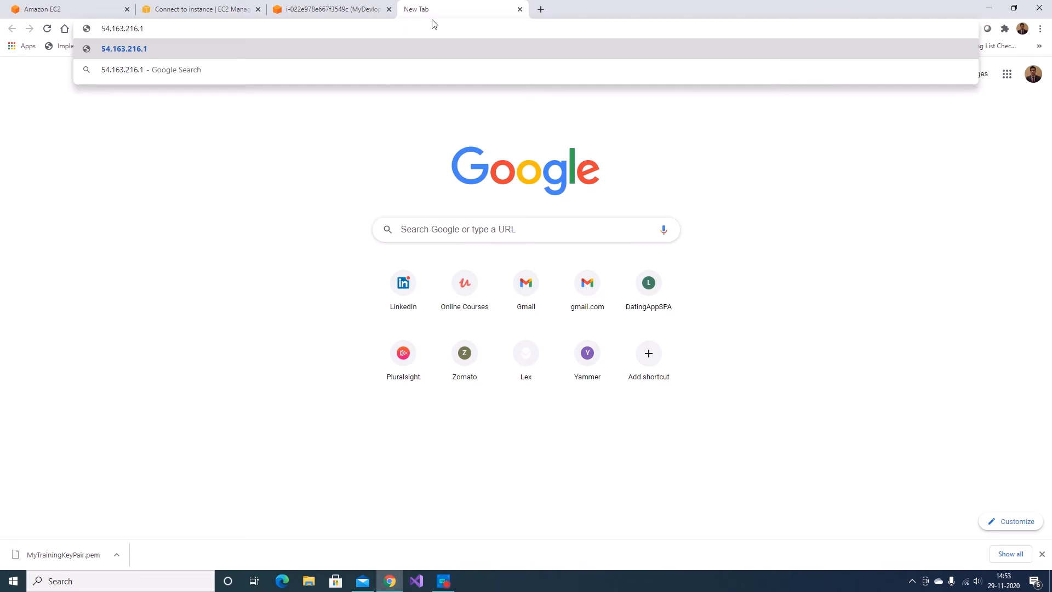
pyautogui.press('Return')
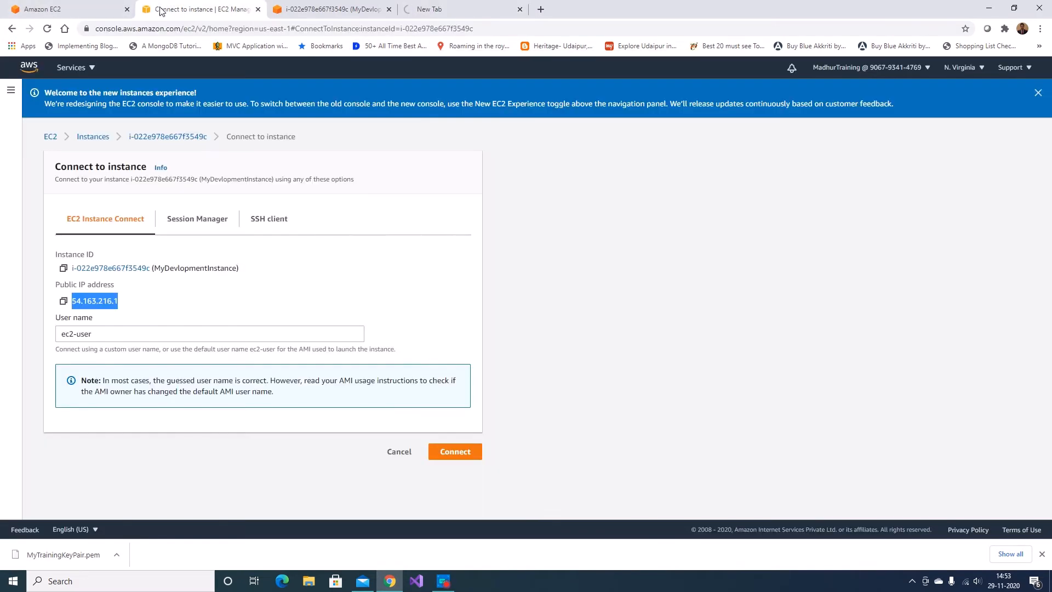
# - Check which security group is associated with MyDevlopmentInstance, leaving the assignment unsaved
pyautogui.click(186, 9)
pyautogui.click(88, 137)
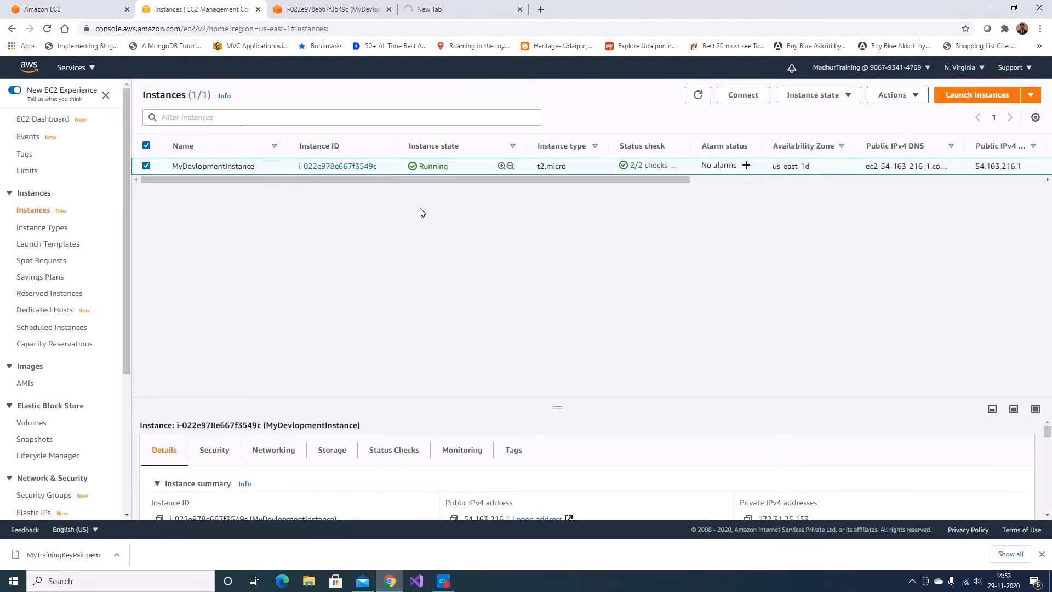
pyautogui.click(812, 99)
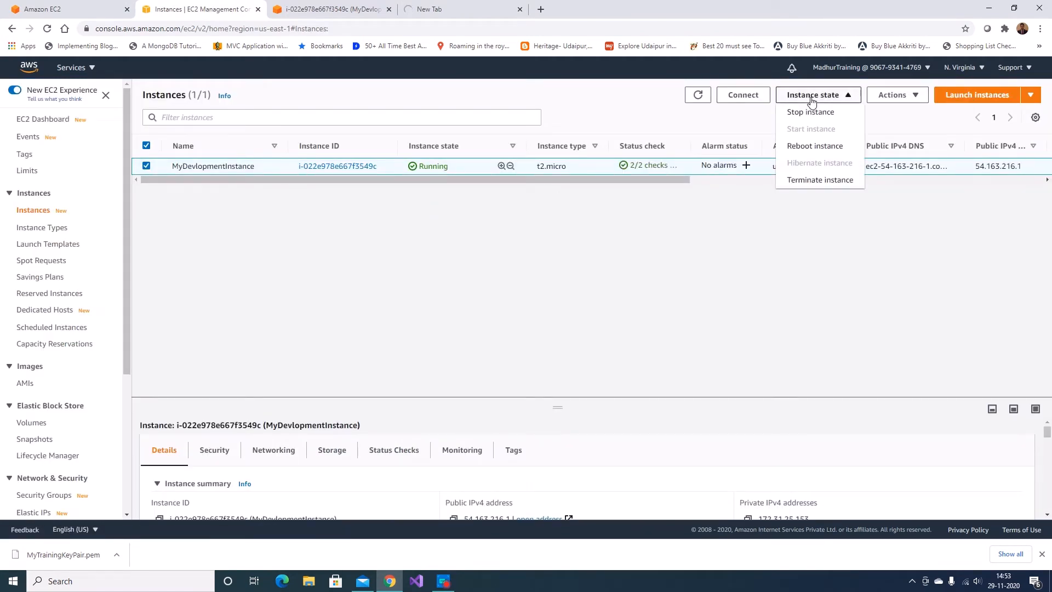
pyautogui.click(890, 94)
pyautogui.moveTo(895, 202)
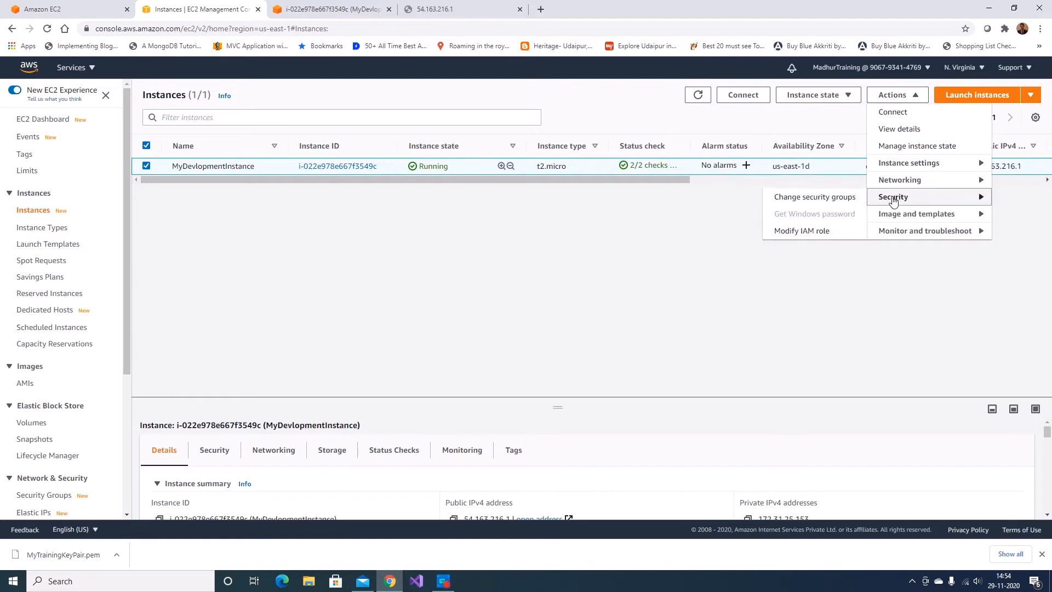
pyautogui.click(825, 200)
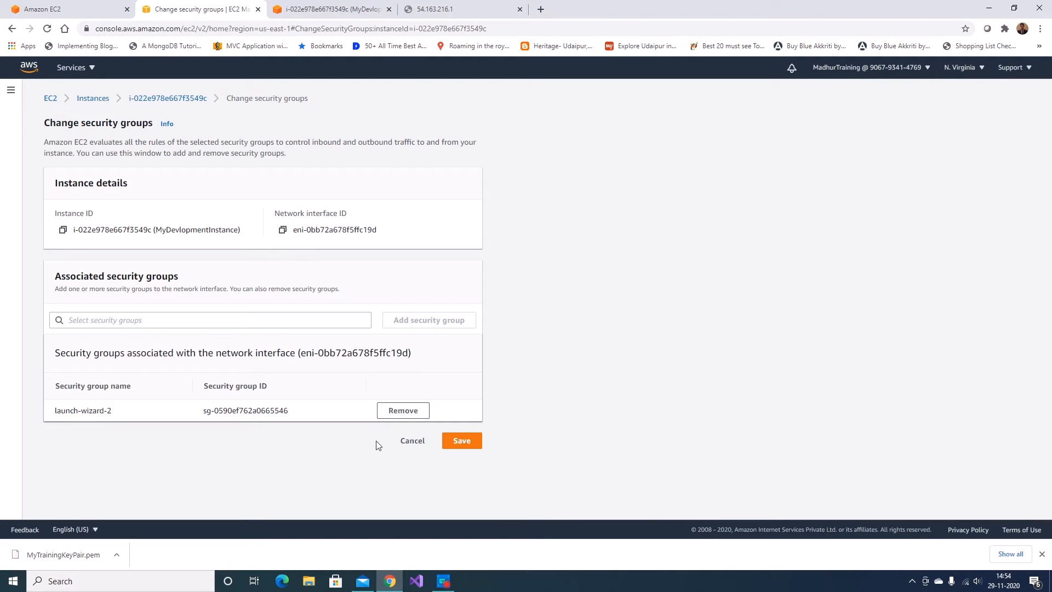
pyautogui.click(403, 441)
# - Open the details of the launch-wizard-2 security group from the EC2 security groups list
pyautogui.scroll(-3, 63, 329)
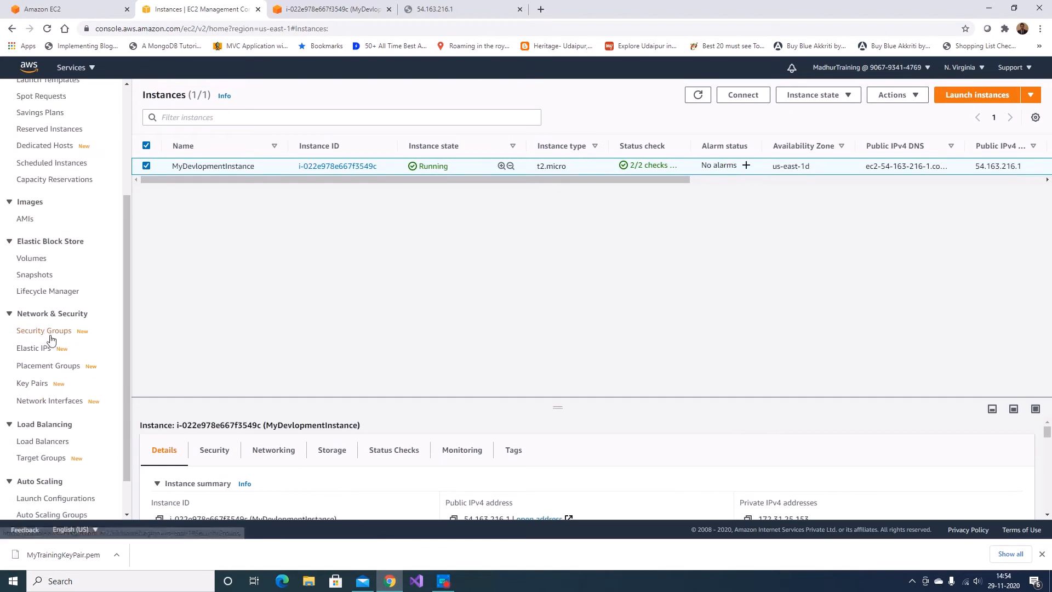
pyautogui.click(53, 335)
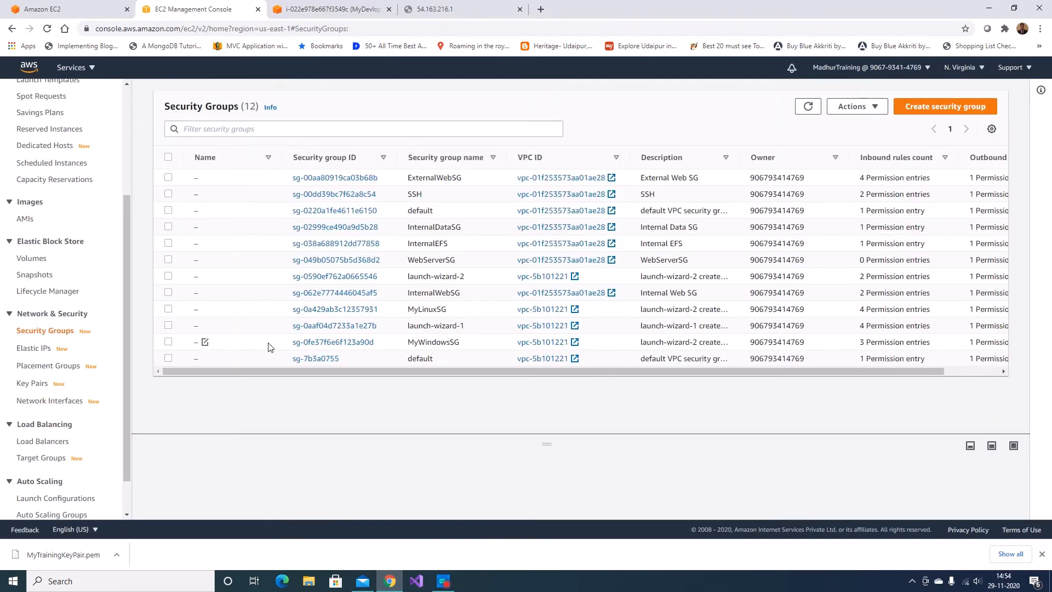
pyautogui.click(168, 277)
pyautogui.click(329, 276)
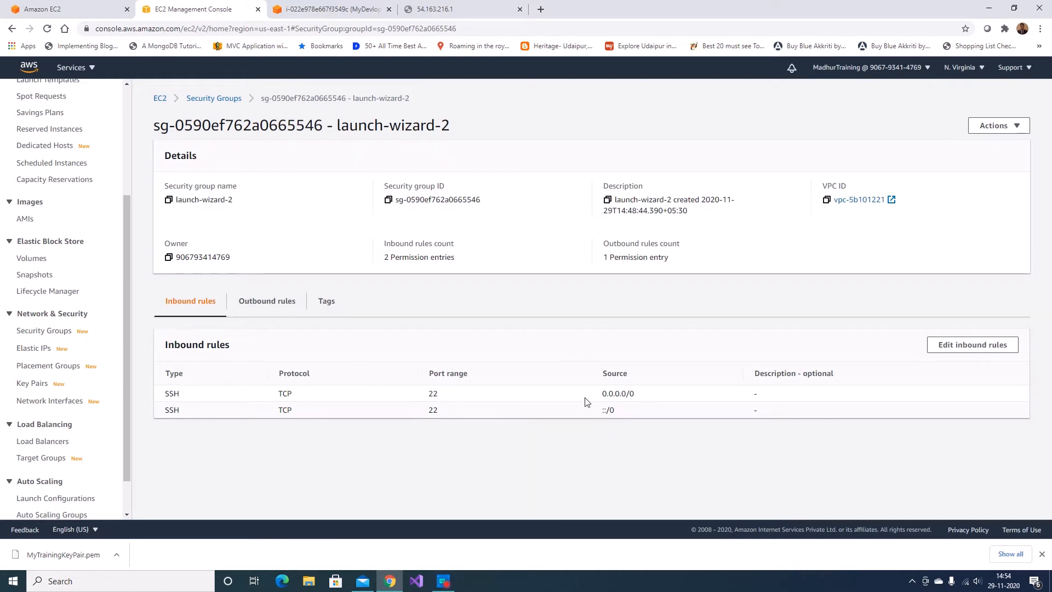
# - Add an inbound rule of type HTTP with source Anywhere to launch-wizard-2 and save the rules
pyautogui.click(968, 349)
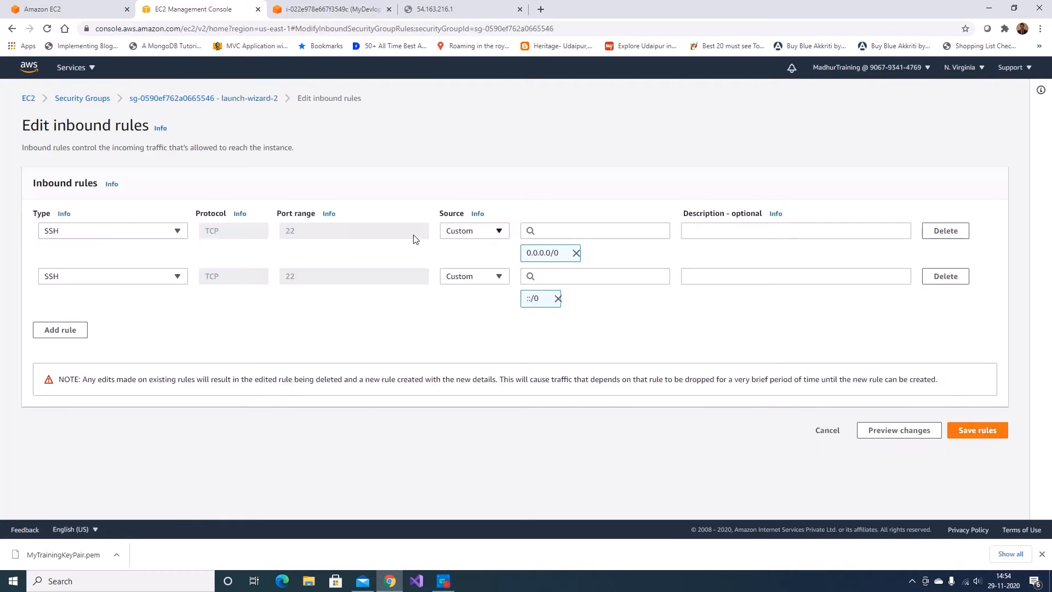
pyautogui.click(72, 330)
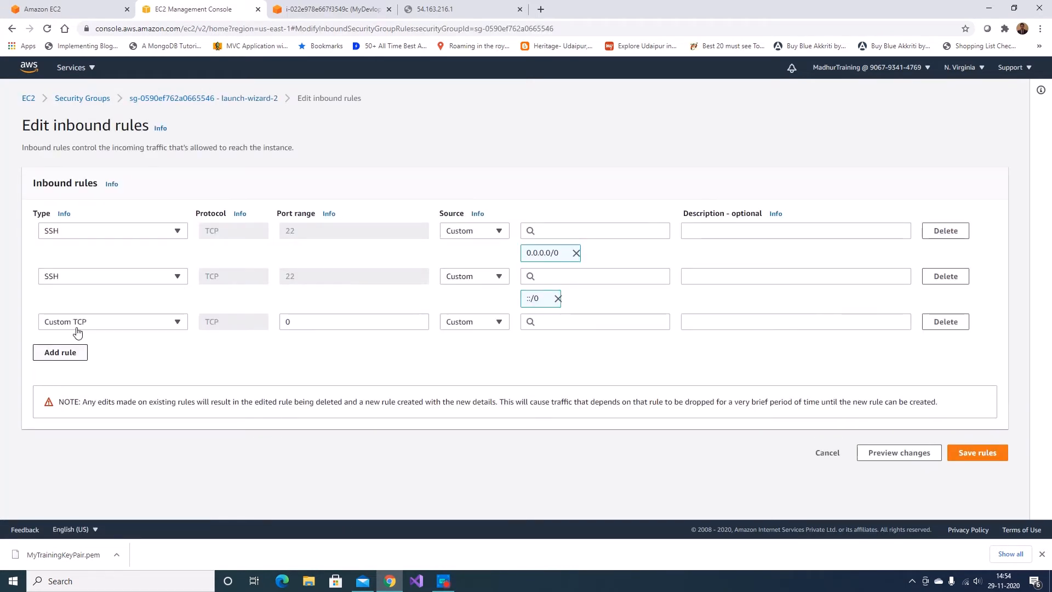
pyautogui.click(144, 327)
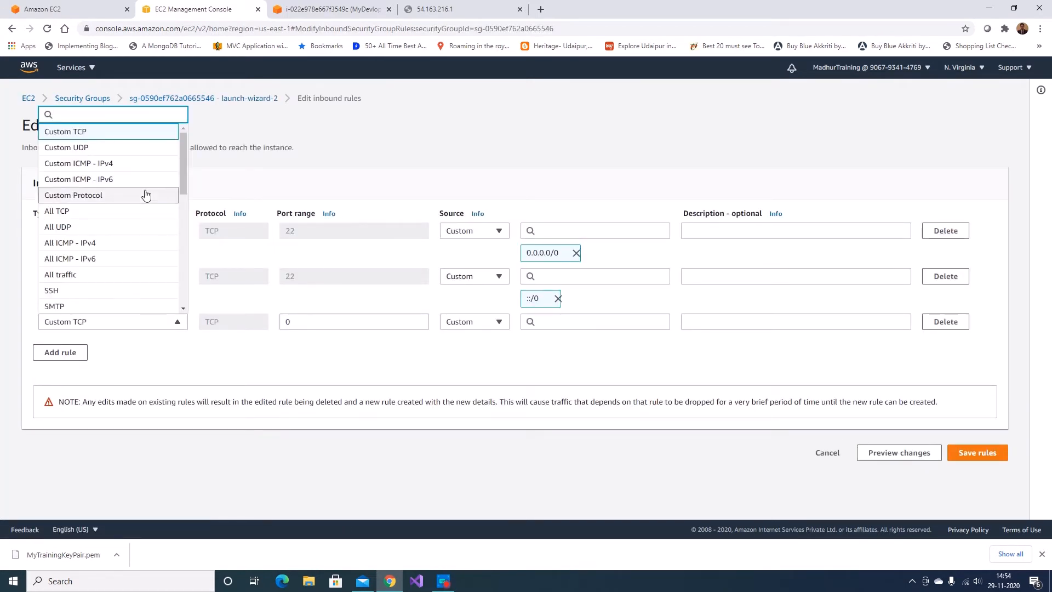
pyautogui.scroll(-3, 146, 198)
pyautogui.click(91, 244)
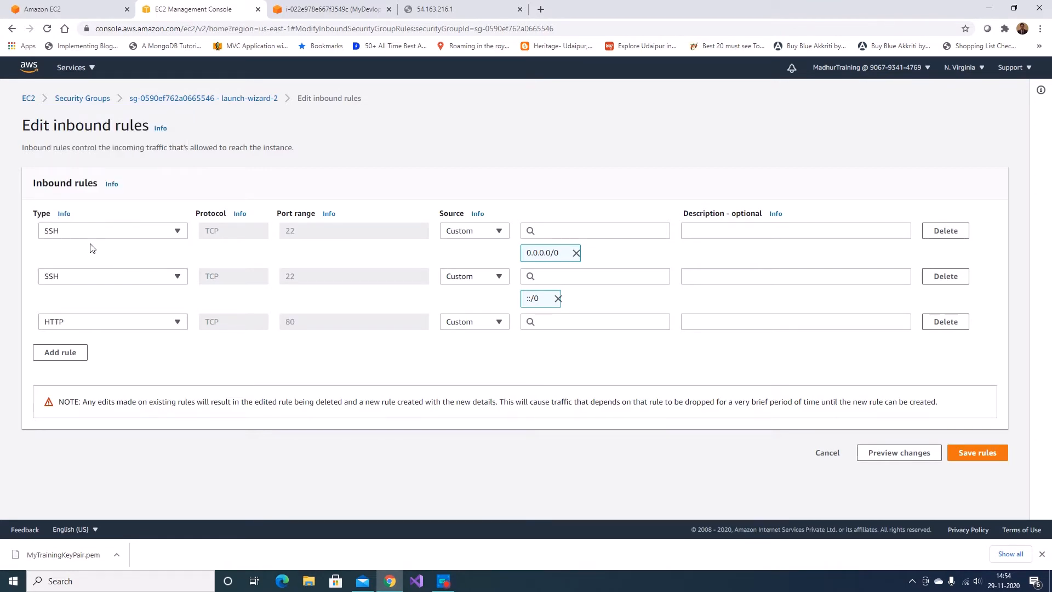
pyautogui.click(472, 326)
pyautogui.click(467, 353)
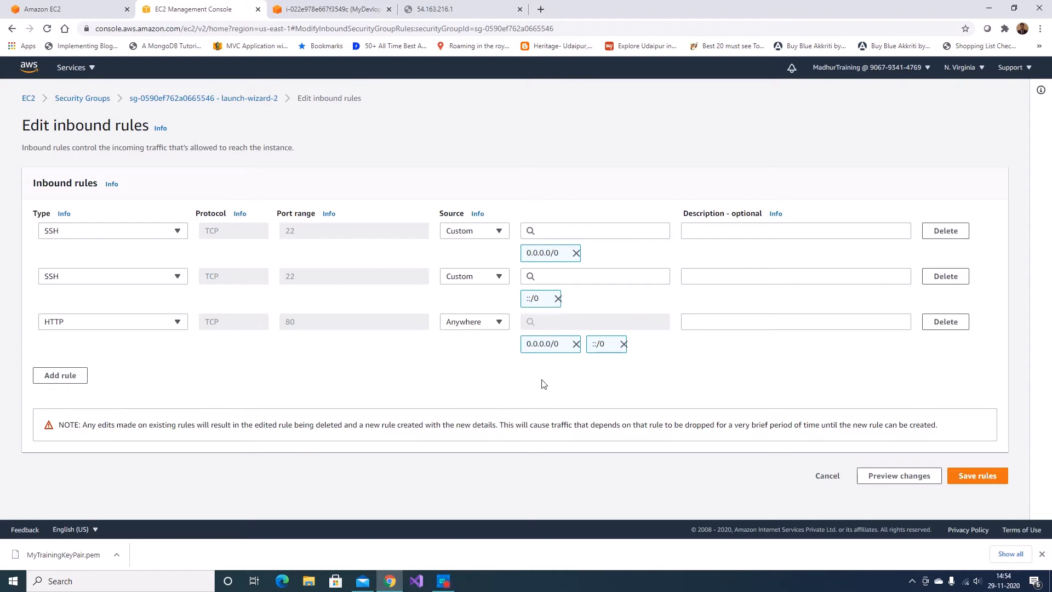
pyautogui.click(981, 478)
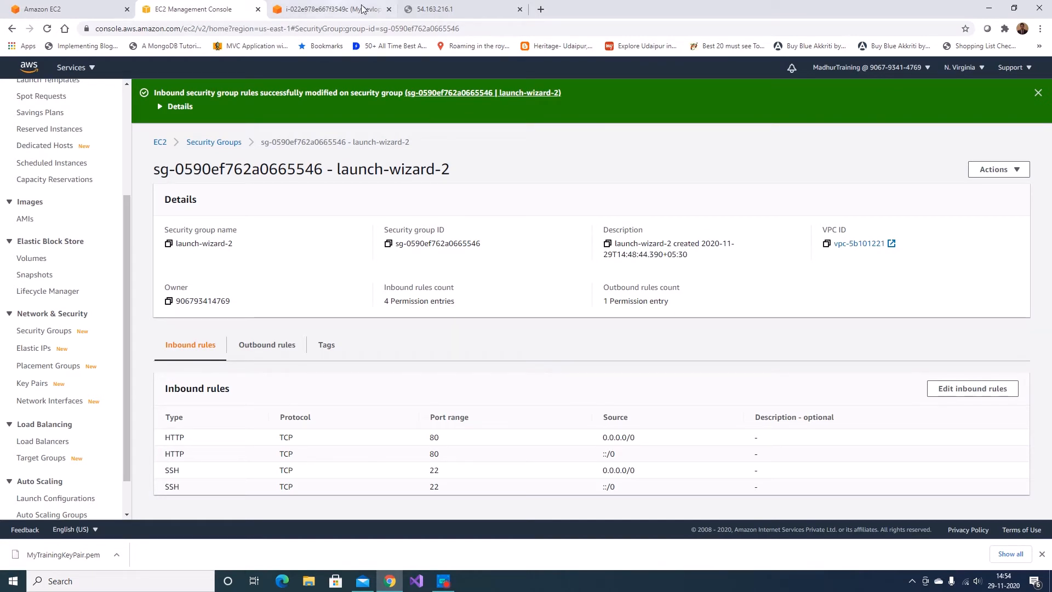
# - Reload the browser page at the instance's public IP address to test access to Apache
pyautogui.click(445, 9)
pyautogui.click(47, 28)
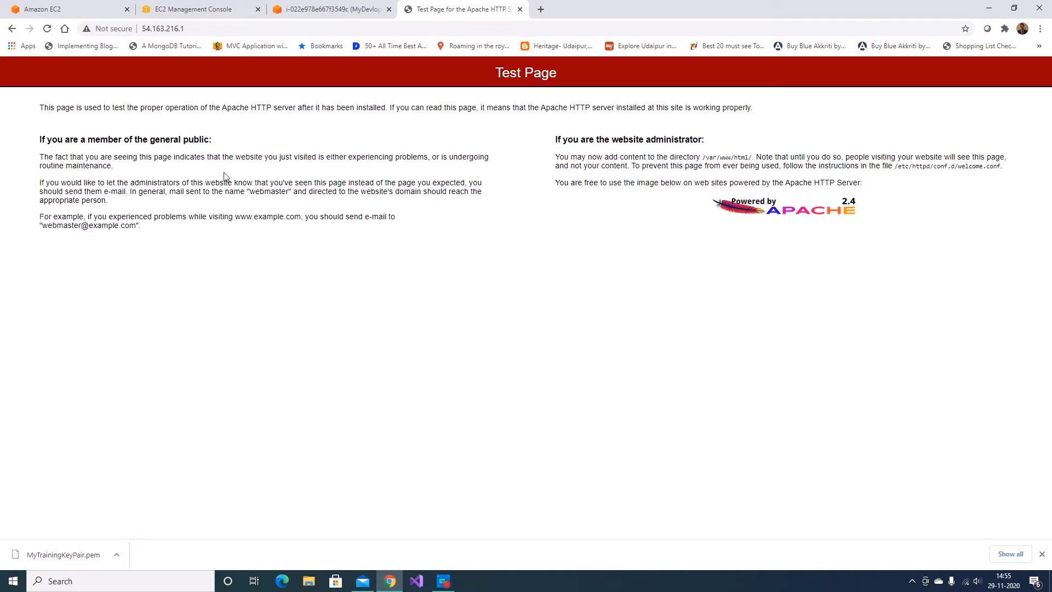
# - In the instance terminal, enter echo "The hostname is $(hostname -f" > /var/www/html/index.html without running it
pyautogui.click(338, 11)
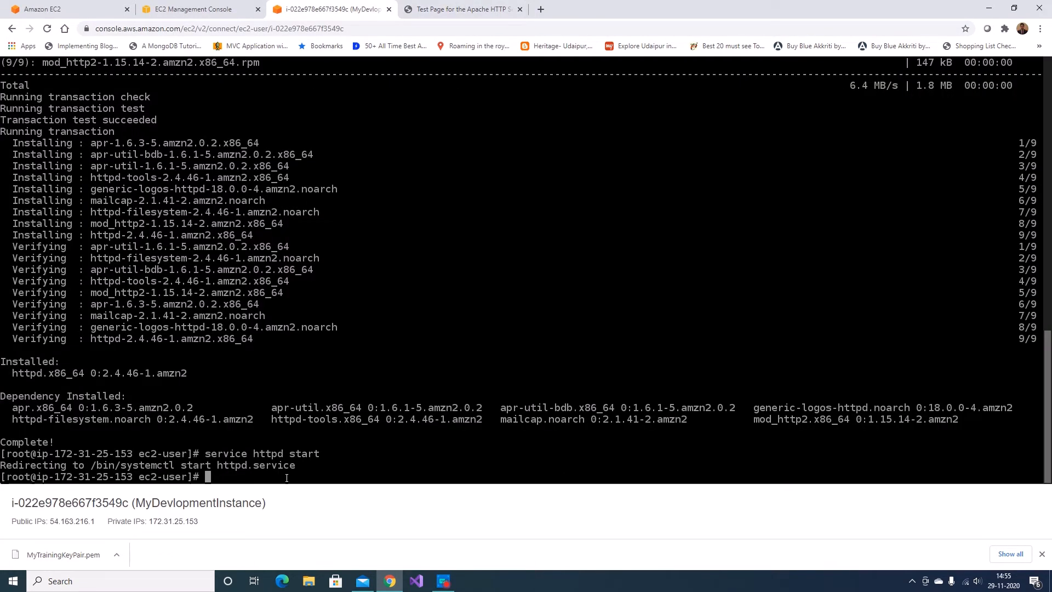
pyautogui.write('echo "')
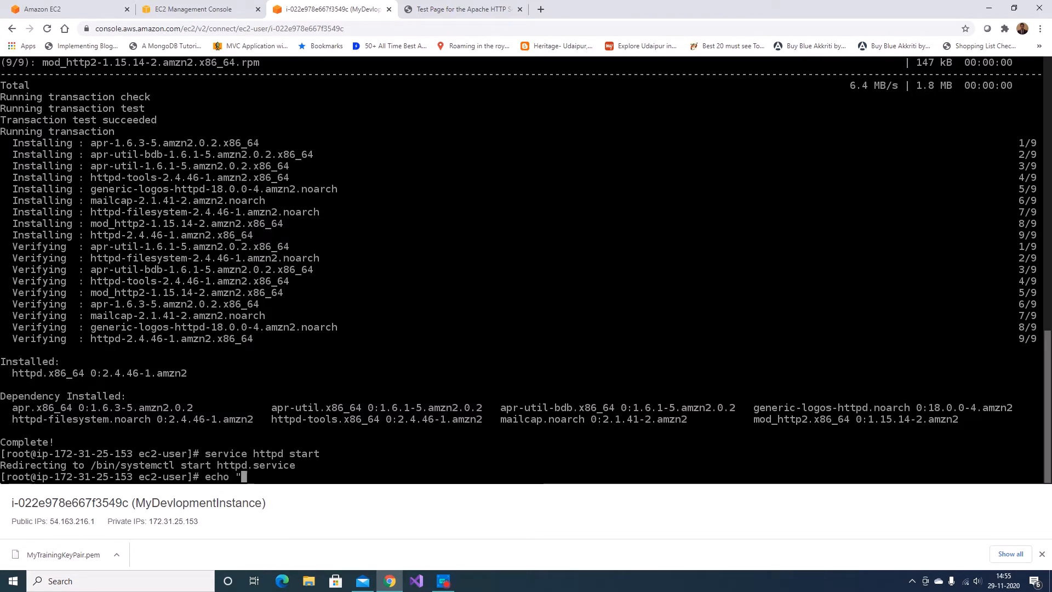
pyautogui.write('The hostname is')
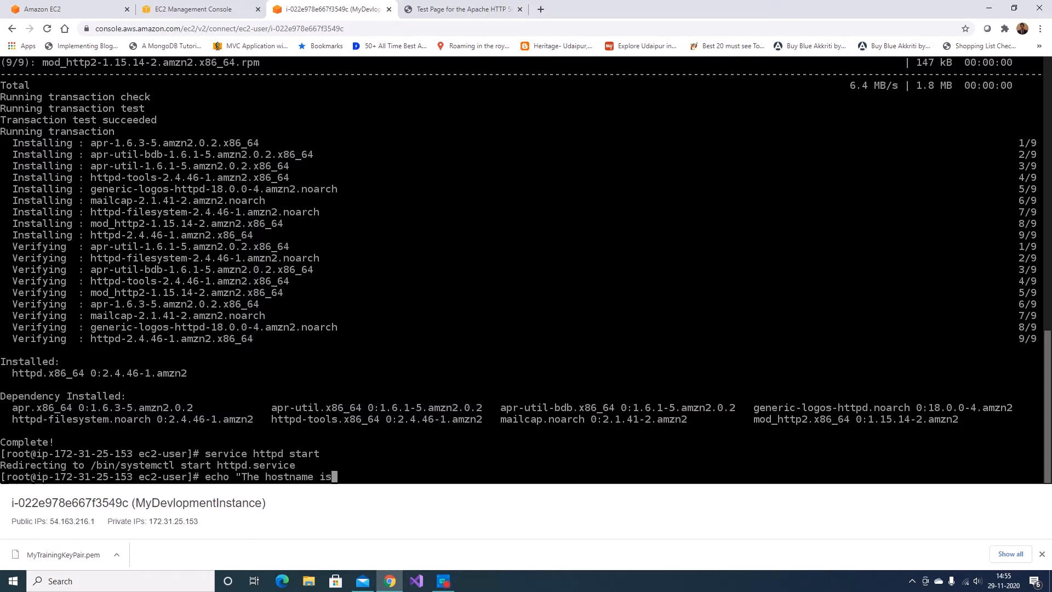
pyautogui.write(' $(host')
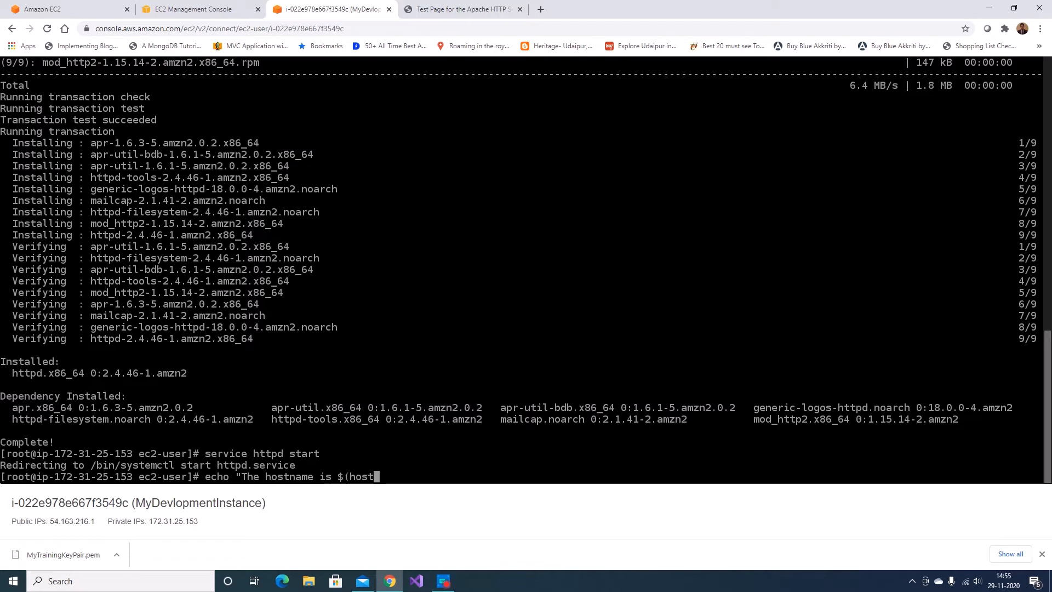
pyautogui.write('name -f" > ')
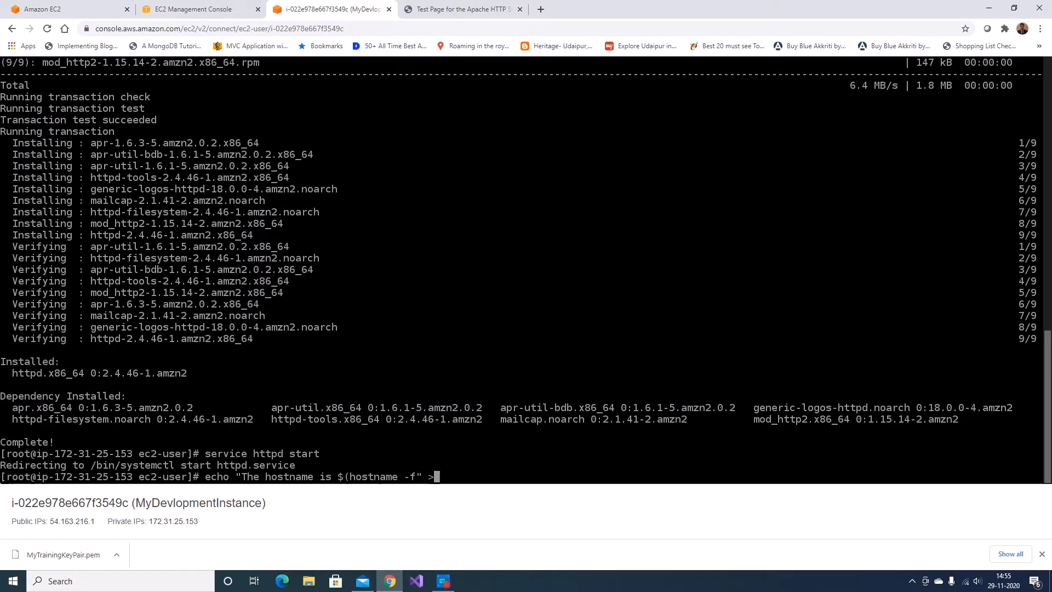
pyautogui.write('/var/www/html/index')
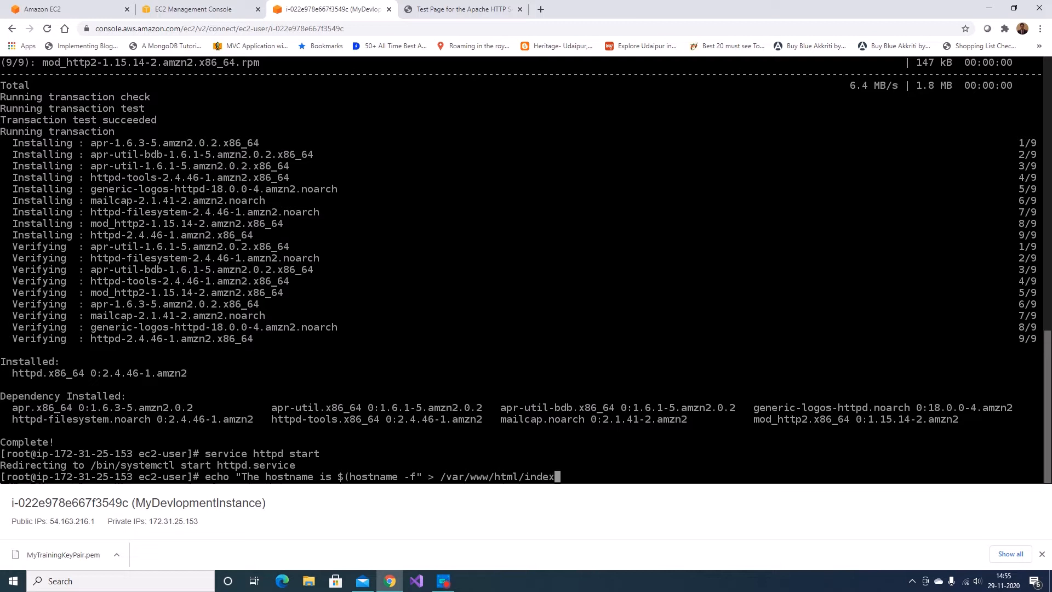
pyautogui.write('.html')
# - Insert the missing closing parenthesis after hostname -f in the echo command and run it to write index.html
pyautogui.press('Left')
pyautogui.press('Left')
pyautogui.press('Left')
pyautogui.press('Left')
pyautogui.press('Left')
pyautogui.press('Left')
pyautogui.press('Left')
pyautogui.press('Left')
pyautogui.press('Left')
pyautogui.press('Left')
pyautogui.press('Left')
pyautogui.press('Left')
pyautogui.press('Left')
pyautogui.press('Left')
pyautogui.press('Left')
pyautogui.press('Left')
pyautogui.press('Left')
pyautogui.press('Left')
pyautogui.press('Left')
pyautogui.press('Left')
pyautogui.press('Left')
pyautogui.press('Left')
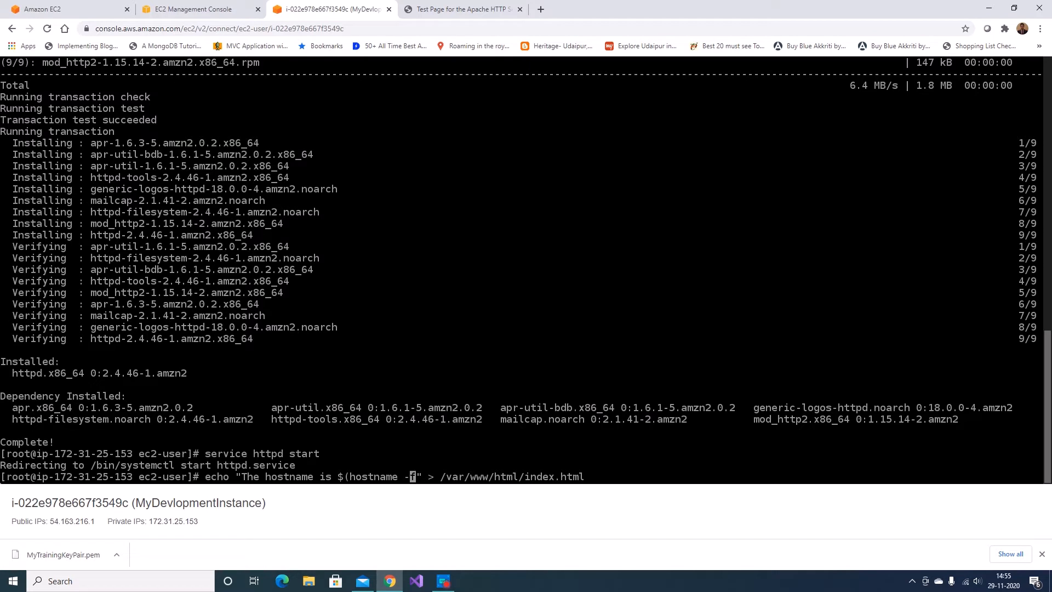
pyautogui.write(')')
pyautogui.press('Right')
pyautogui.press('Right')
pyautogui.press('Right')
pyautogui.press('Right')
pyautogui.press('Right')
pyautogui.press('Right')
pyautogui.press('Right')
pyautogui.press('Right')
pyautogui.press('Right')
pyautogui.press('Right')
pyautogui.press('Right')
pyautogui.press('Right')
pyautogui.press('Right')
pyautogui.press('Right')
pyautogui.press('Right')
pyautogui.press('Right')
pyautogui.press('Right')
pyautogui.press('Right')
pyautogui.press('Right')
pyautogui.press('Right')
pyautogui.press('Right')
pyautogui.press('Right')
pyautogui.press('Right')
pyautogui.press('Right')
pyautogui.press('Right')
pyautogui.press('Right')
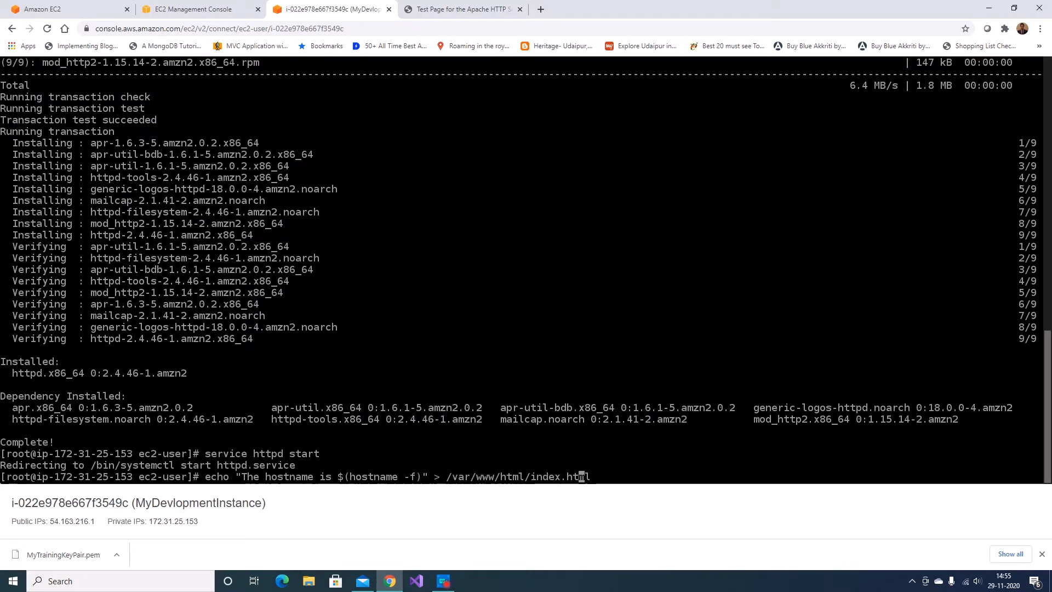
pyautogui.press('Return')
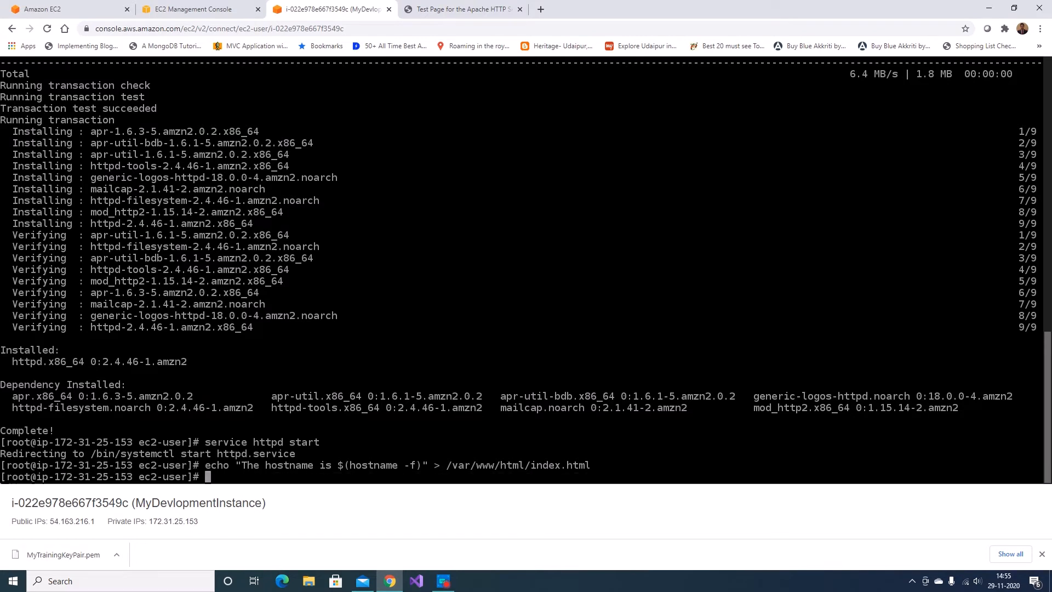
# - Reload the public IP page to view the new index.html content
pyautogui.click(419, 10)
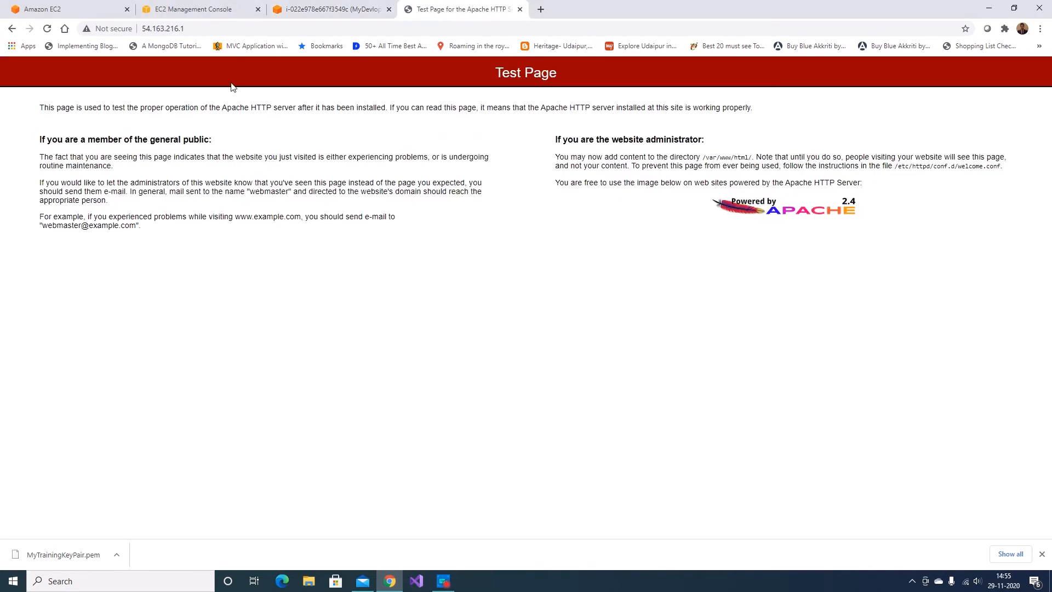
pyautogui.click(47, 29)
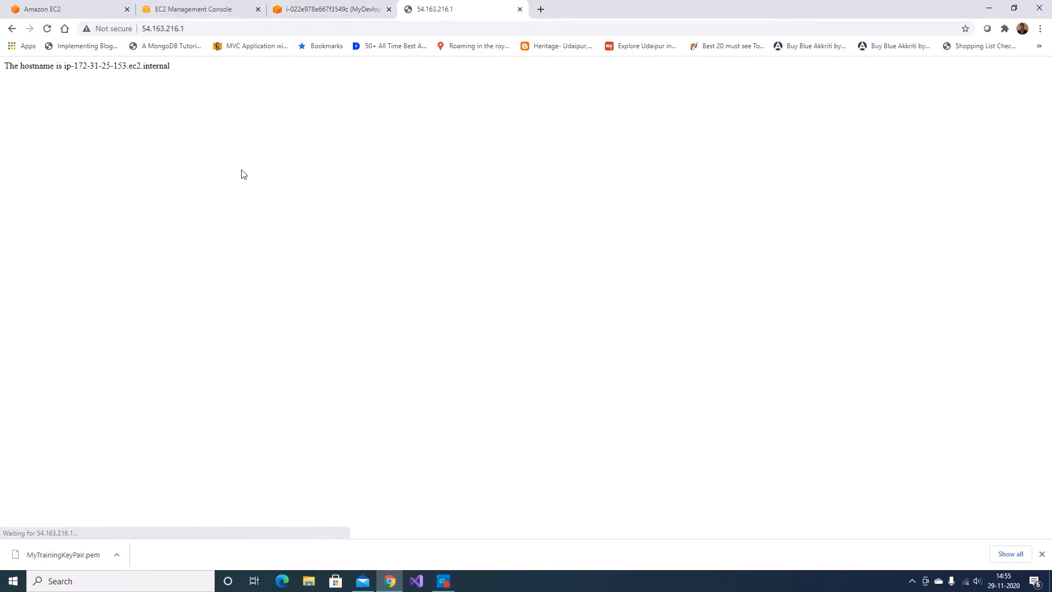